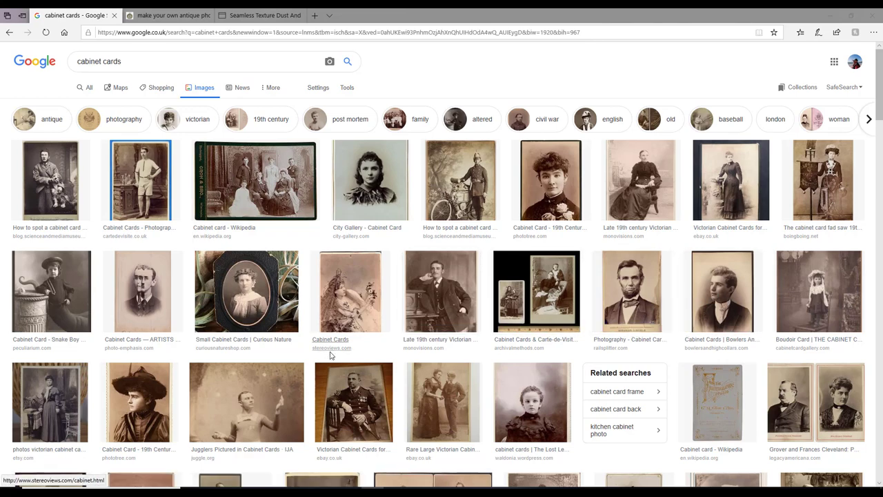
Step: Switch to the woman's portrait, the second finished cabinet card example
scroll(330, 357, "down", 2)
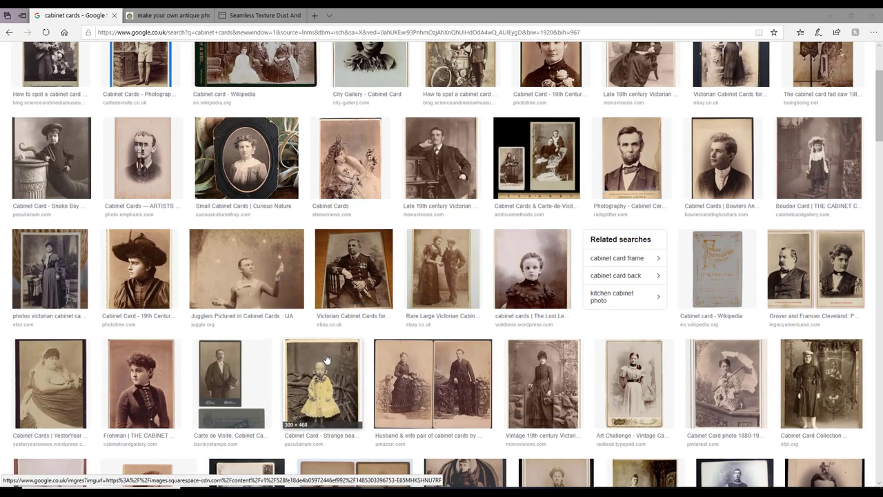
scroll(327, 359, "up", 2)
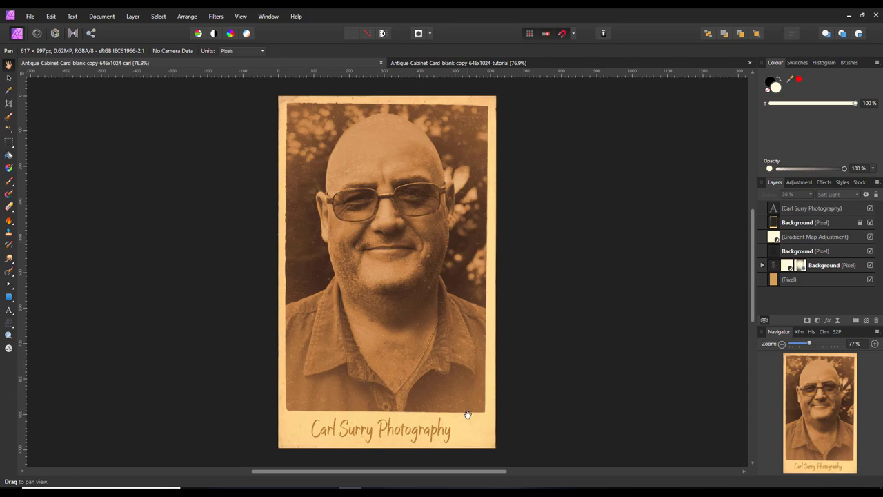
left_click(476, 65)
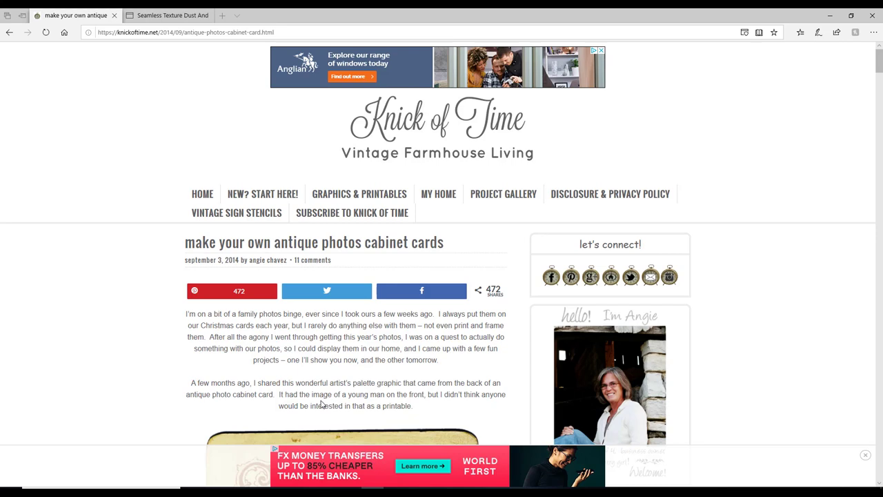
Step: Scroll down to the blank cabinet-card frame PNG and bring up its Save picture as menu
scroll(321, 405, "down", 6)
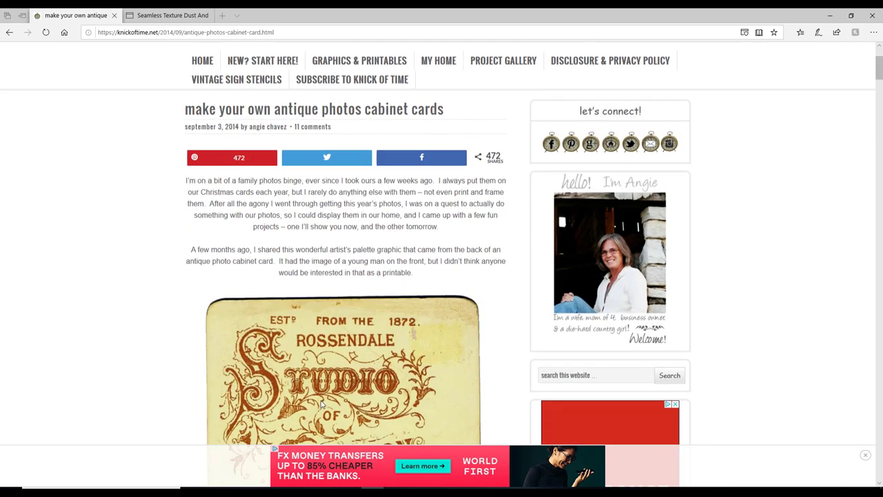
scroll(322, 404, "down", 3)
scroll(322, 405, "down", 2)
scroll(321, 405, "down", 8)
scroll(321, 405, "down", 1)
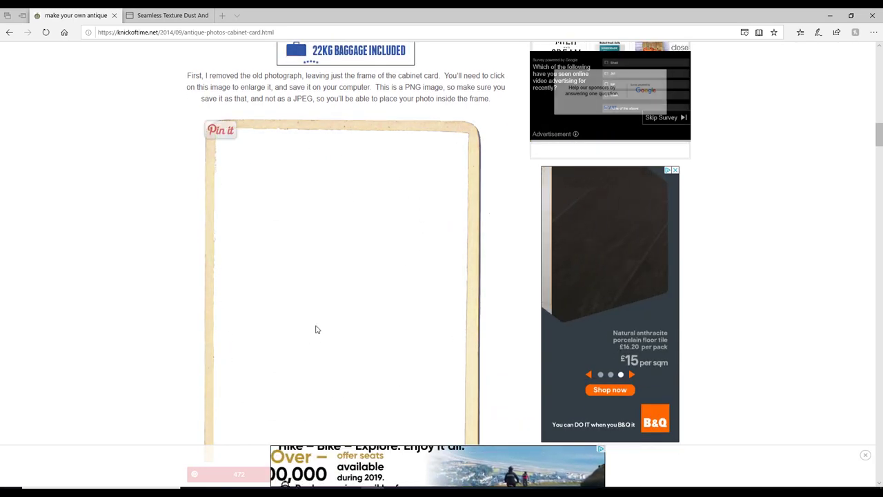
right_click(353, 302)
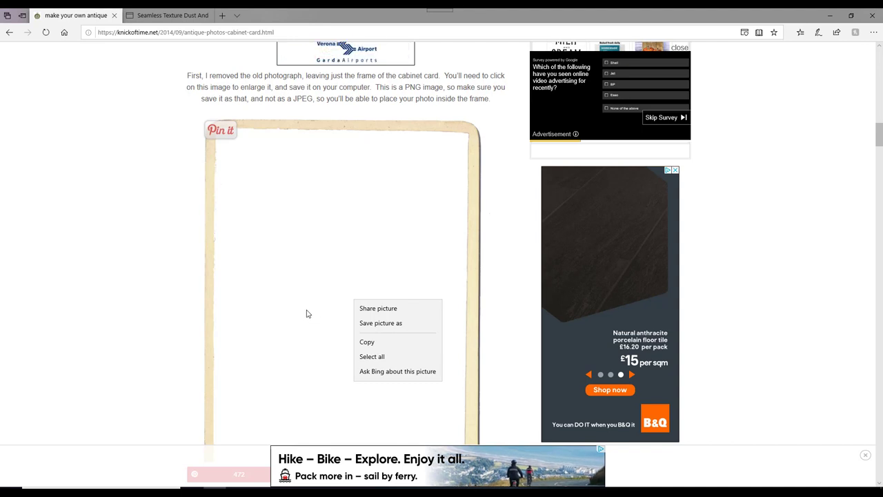
Step: Dismiss the image menu and go to the Seamless Texture Dust And Scratch Free page's preview
left_click(174, 16)
left_click(174, 17)
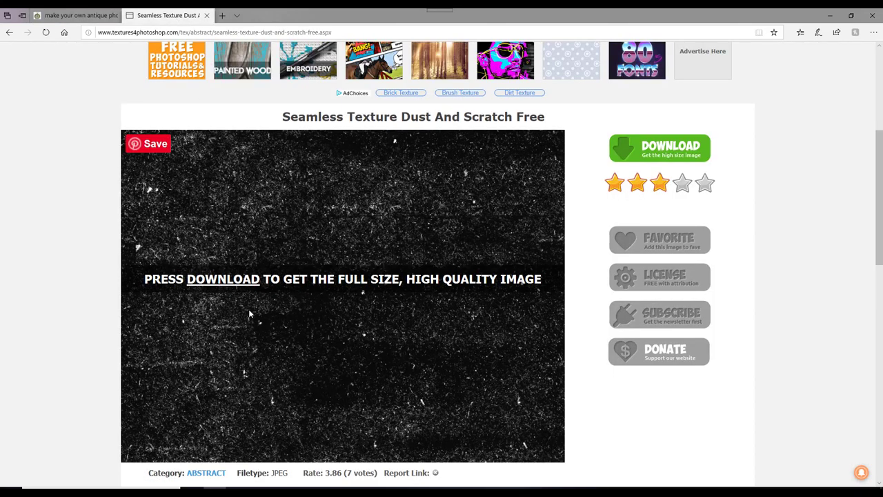
scroll(250, 314, "up", 4)
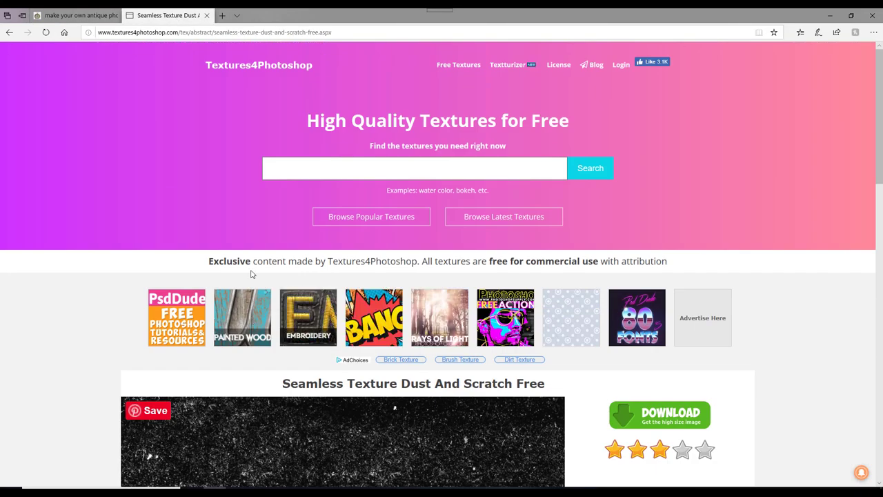
scroll(143, 406, "down", 3)
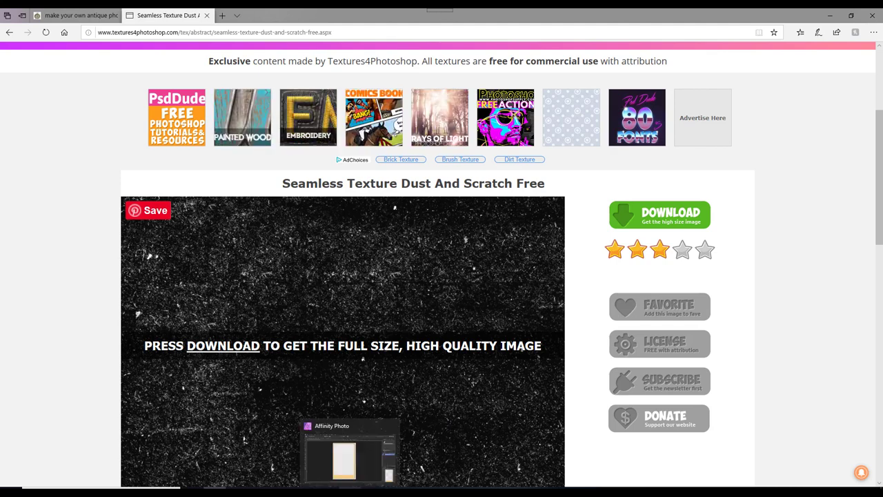
Step: Return to Affinity Photo with the blank frame PNG and dust texture JPG open
left_click(349, 493)
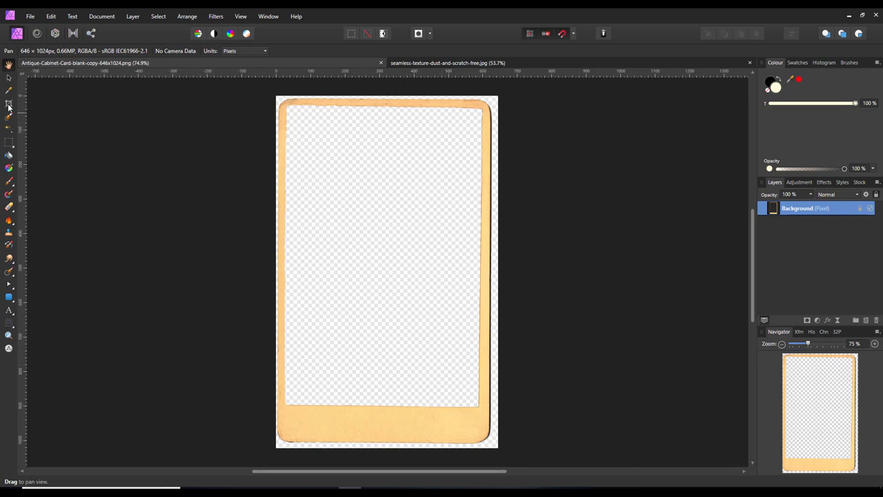
Step: Crop the top, bottom, left and right edges to the frame, leaving a 610 × 992 px card
left_click(9, 105)
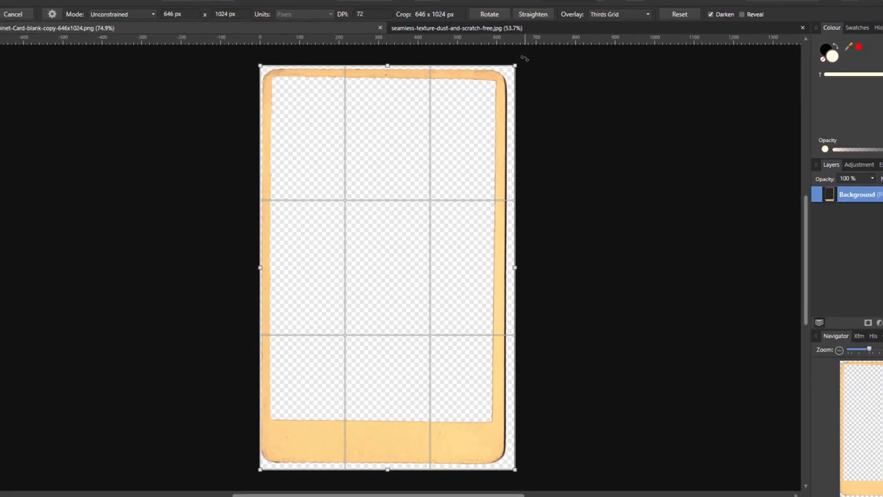
left_click_drag(524, 58, 522, 58)
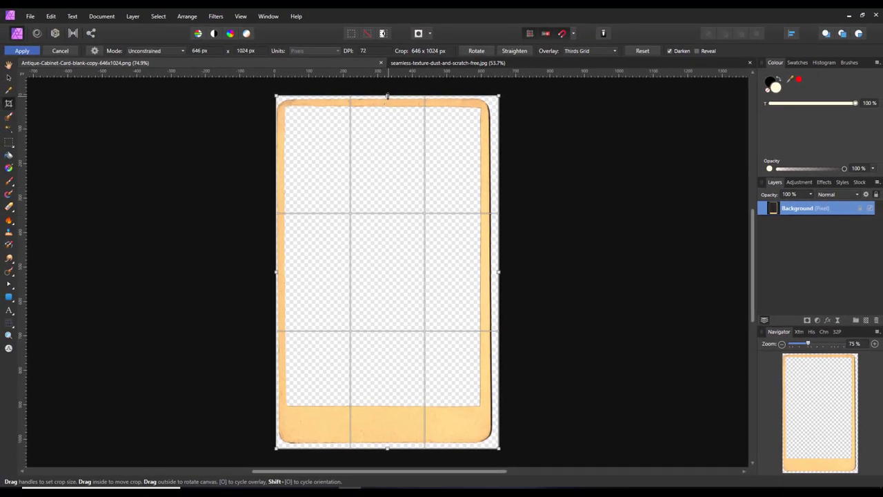
left_click_drag(387, 96, 387, 101)
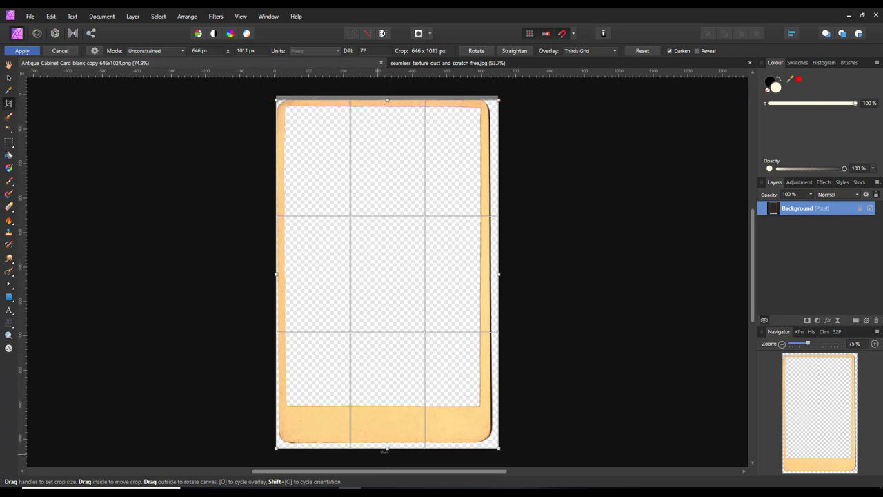
left_click_drag(387, 447, 387, 441)
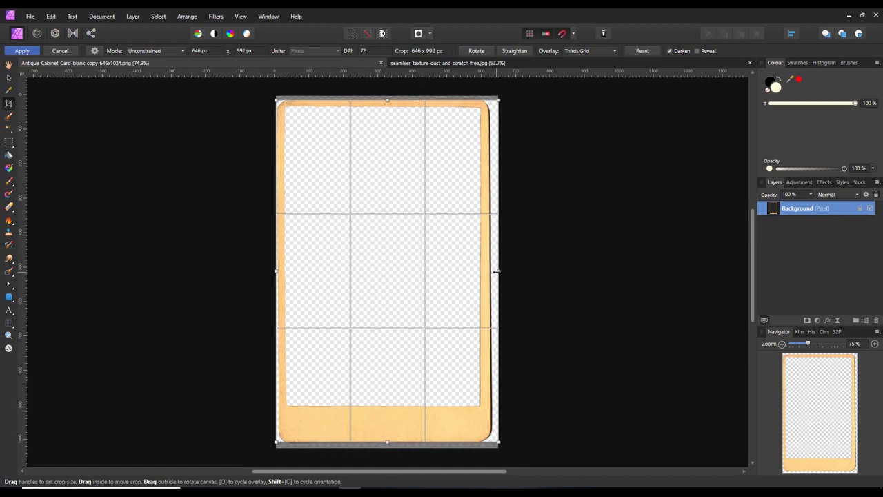
left_click_drag(497, 271, 488, 274)
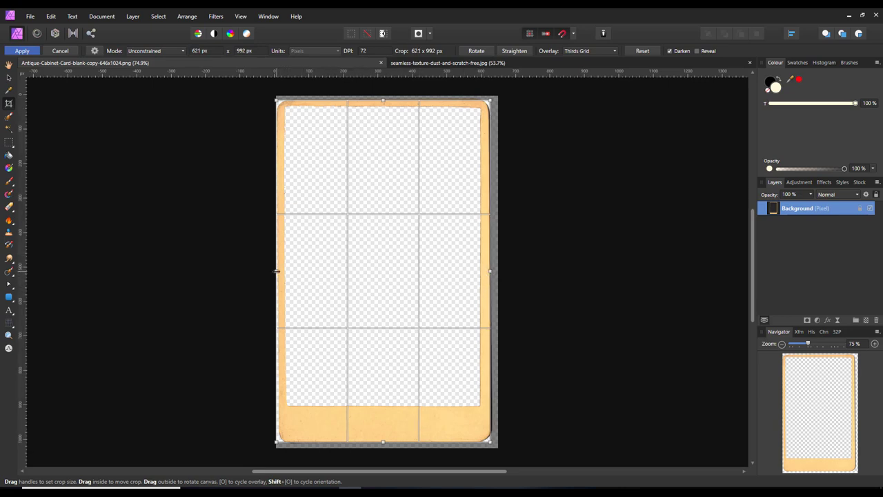
left_click_drag(276, 271, 280, 271)
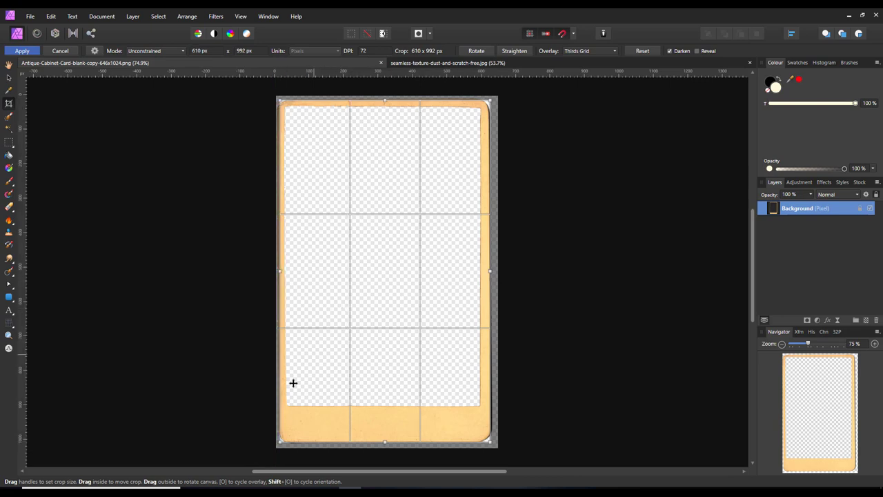
key("h")
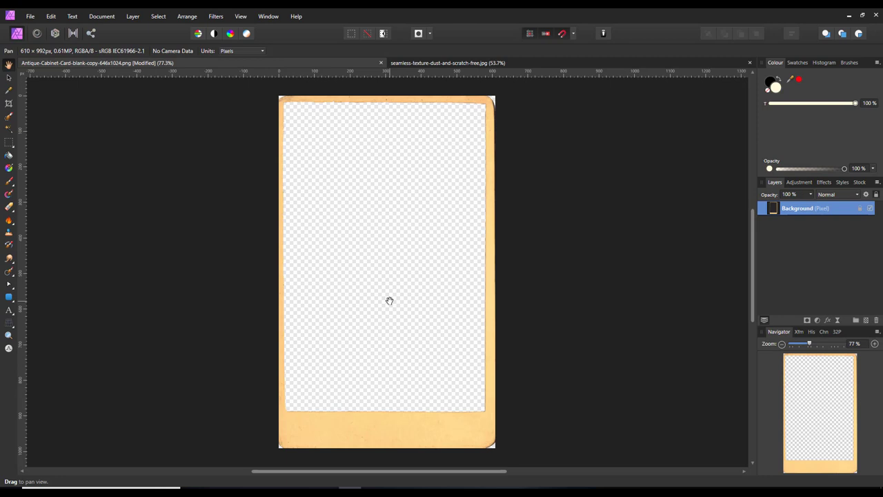
Step: Select the Inpainting Brush to clean up the frame's damaged edges and corners
left_click(9, 274)
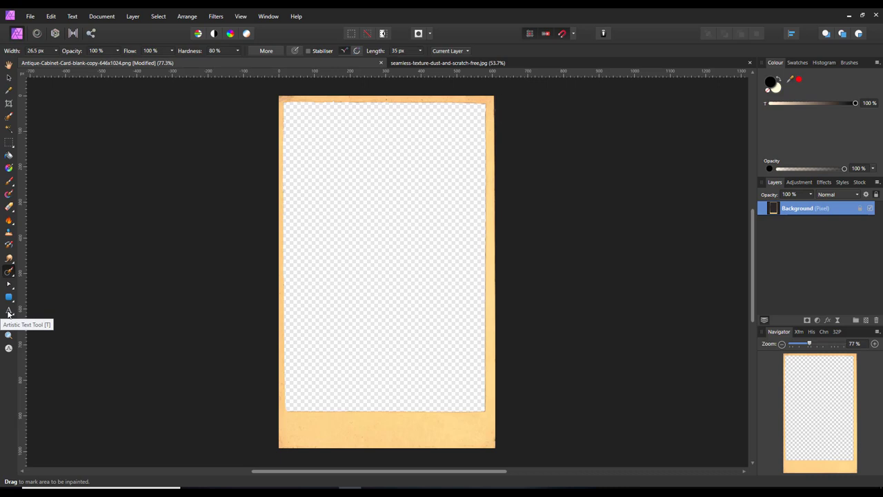
Step: Pick the Artistic Text Tool with the Bellflower font at 12 pt
left_click(8, 312)
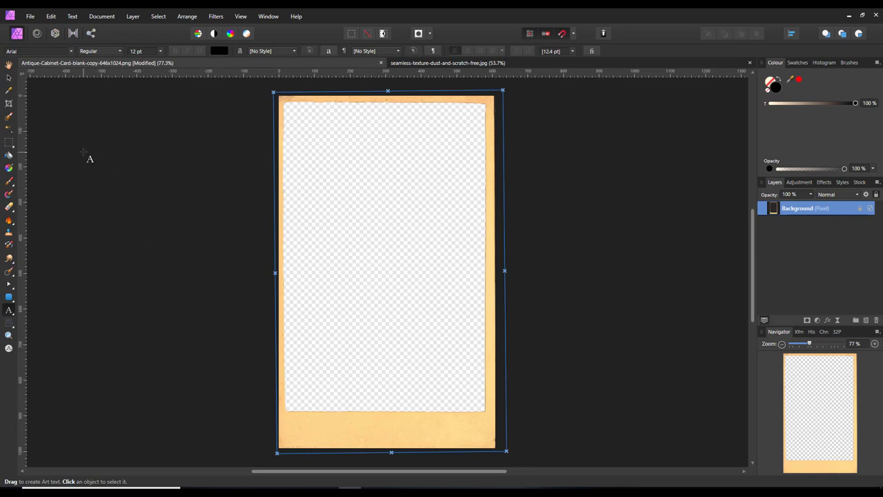
left_click(71, 51)
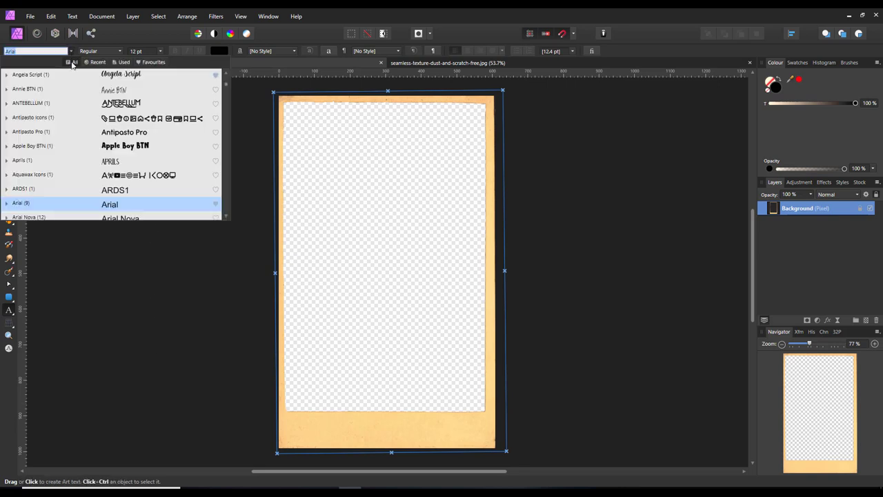
scroll(174, 158, "down", 10)
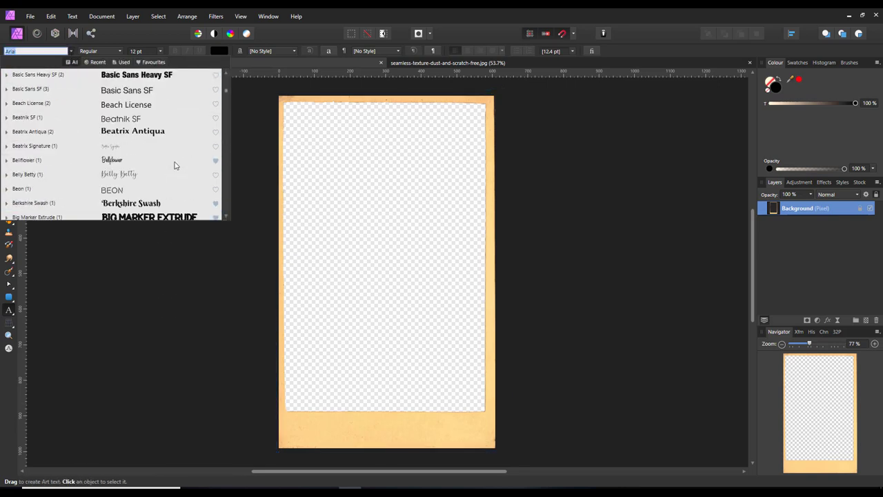
left_click(109, 162)
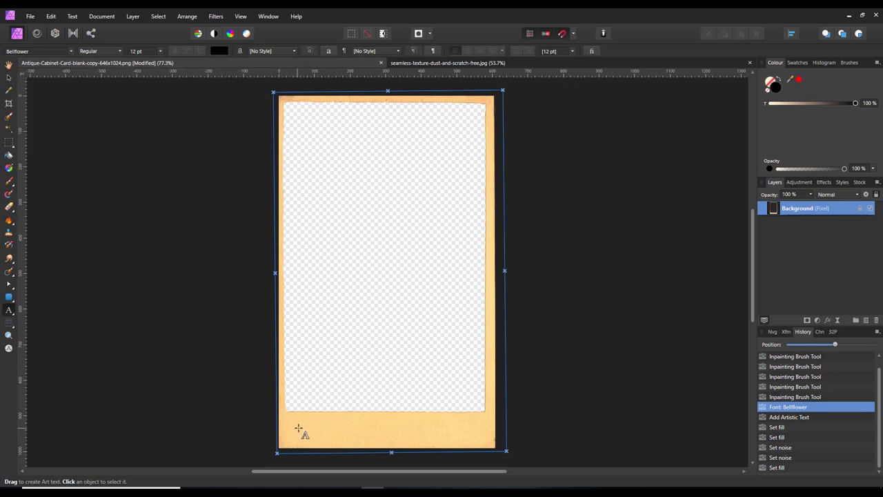
Step: Start a text object on the bottom border and give it a rust-red colour
left_click_drag(302, 421, 317, 447)
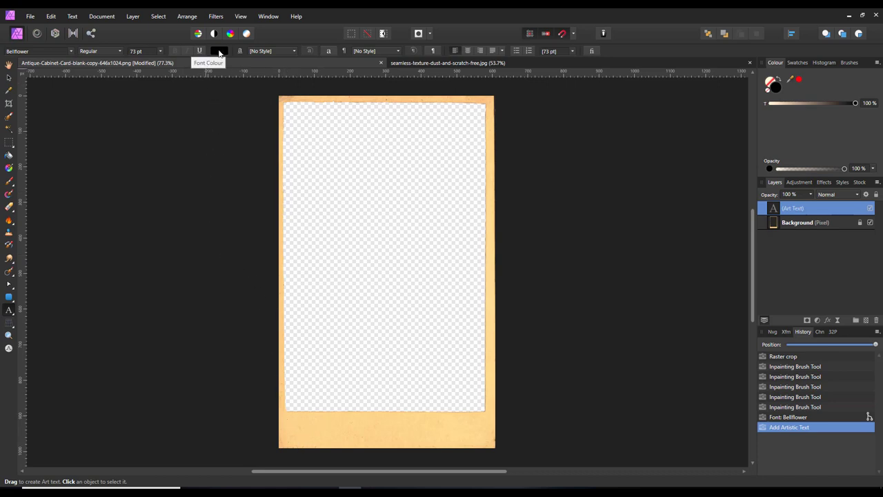
left_click(219, 52)
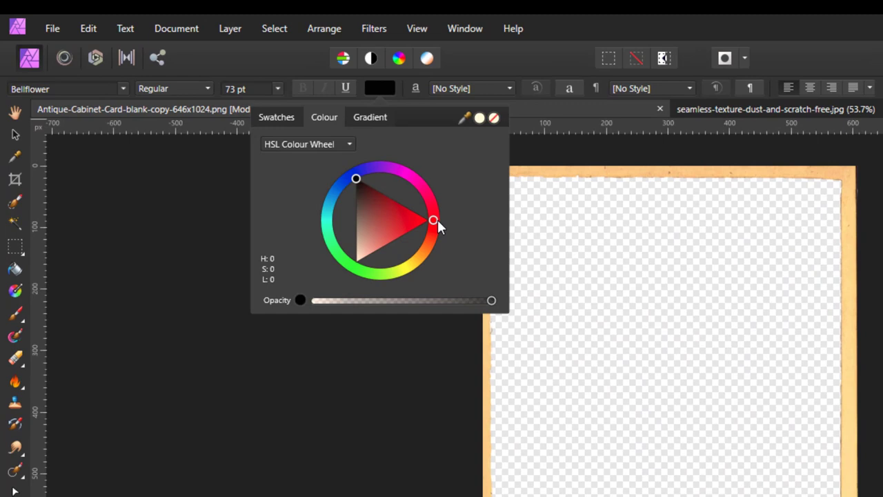
left_click(249, 131)
left_click_drag(249, 132, 249, 136)
mouse_move(472, 256)
left_mouse_down()
mouse_move(472, 265)
mouse_move(477, 258)
left_mouse_up()
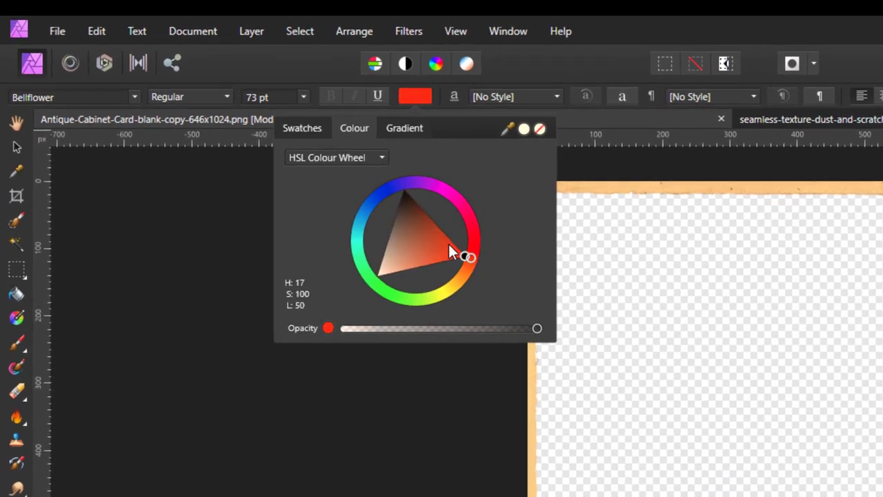
left_click(432, 231)
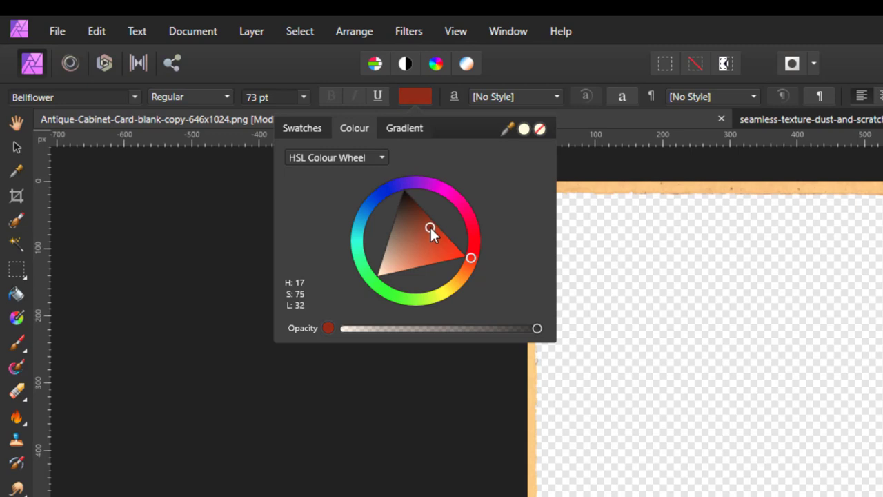
left_click_drag(430, 226, 425, 236)
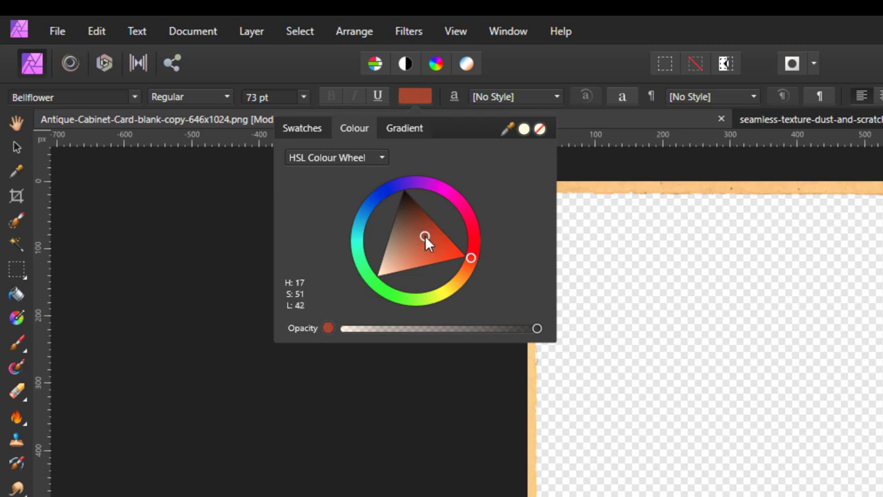
Step: Set the text colour's Noise to maximum and type 'Carl Surry Photography'
left_click(329, 327)
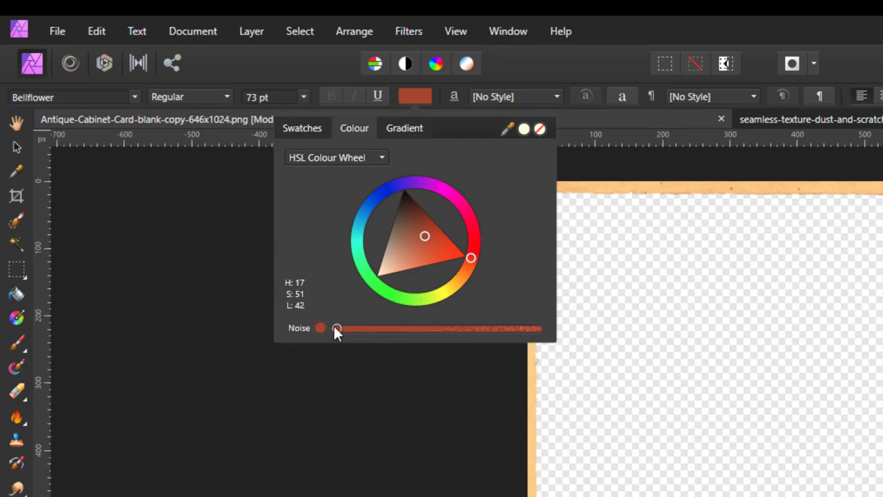
left_click_drag(336, 328, 363, 330)
left_click_drag(512, 334, 537, 336)
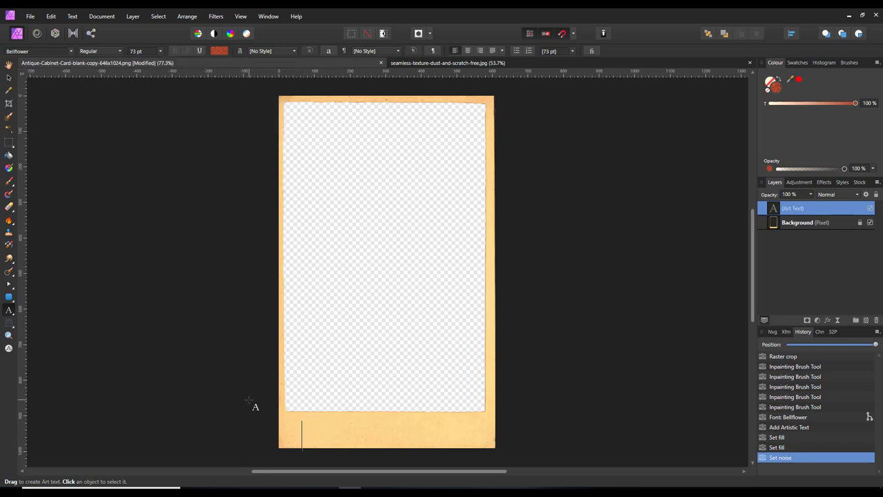
type("Carl Surry Photography")
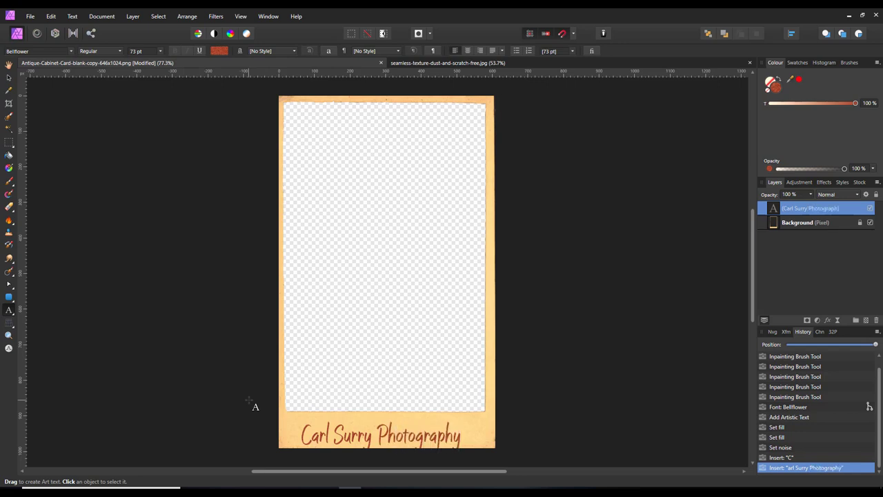
Step: Finish the 'Carl Surry Photography' text and centre it within the card's bottom border
key("Escape")
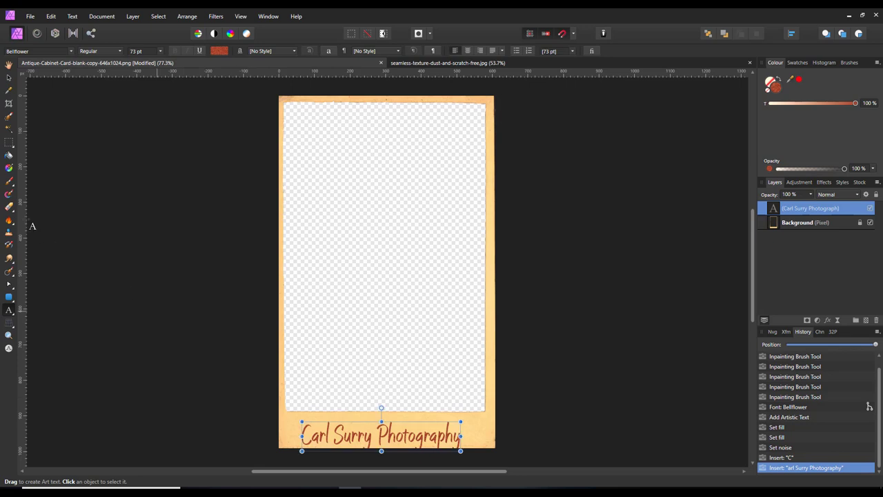
left_click(8, 76)
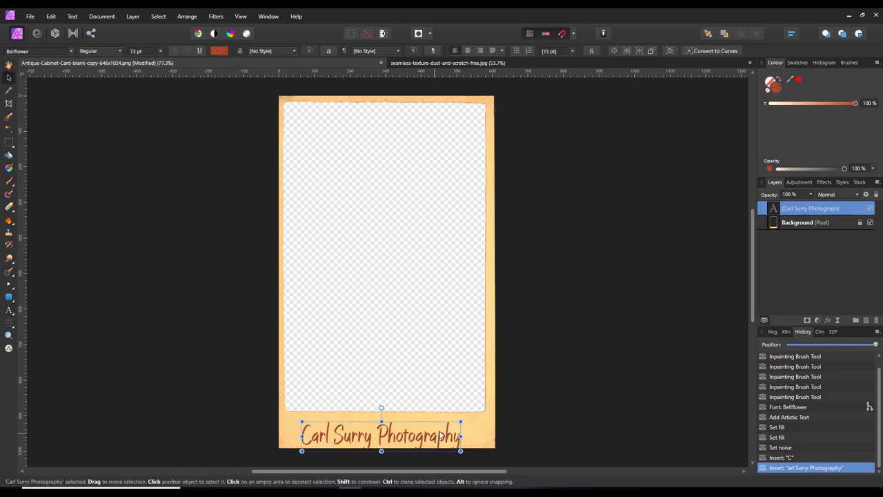
mouse_move(431, 435)
left_mouse_down()
mouse_move(469, 446)
mouse_move(424, 433)
left_mouse_up()
scroll(425, 433, "up", 5)
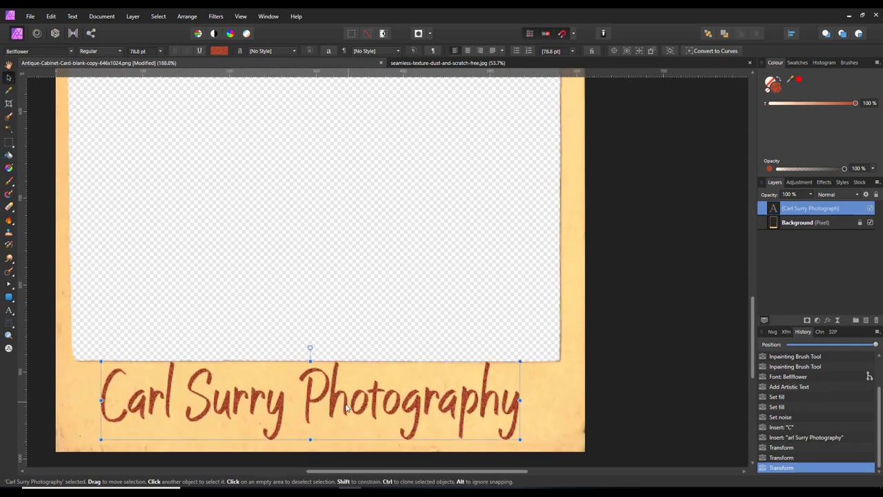
left_click_drag(347, 408, 349, 413)
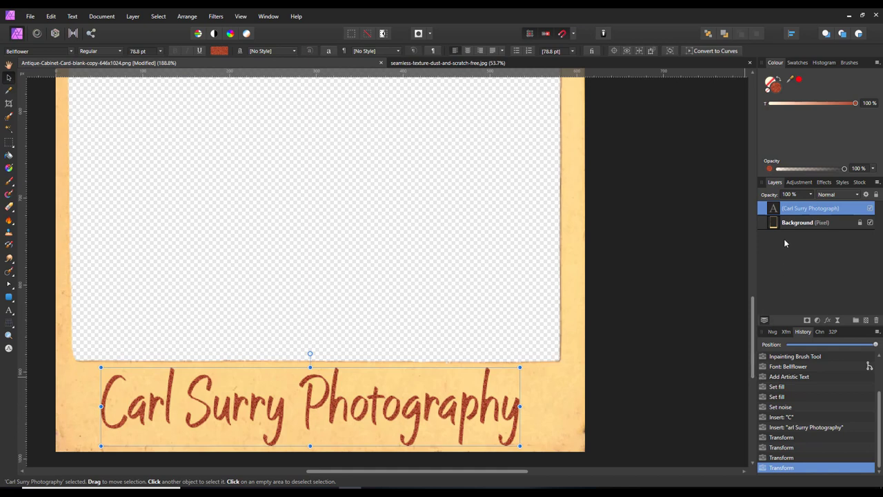
Step: Lower the studio name layer's opacity to 99% and fit the whole card in view
left_click_drag(813, 196, 805, 208)
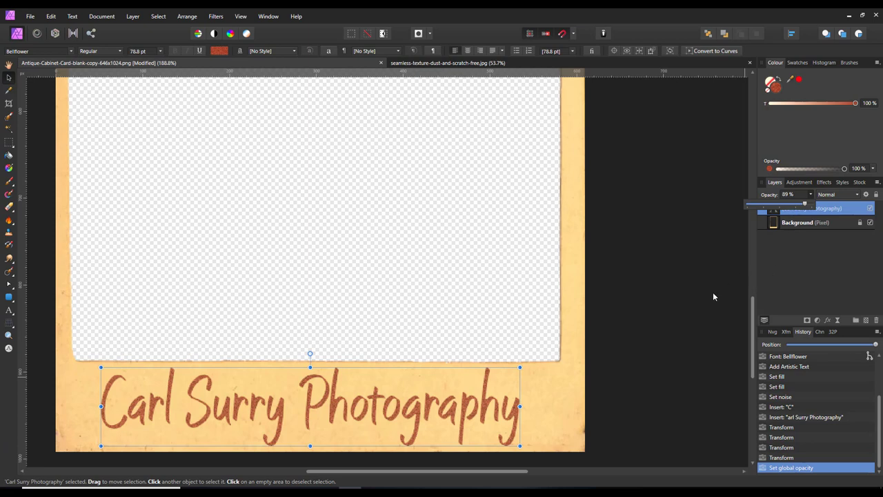
key("ctrl+0")
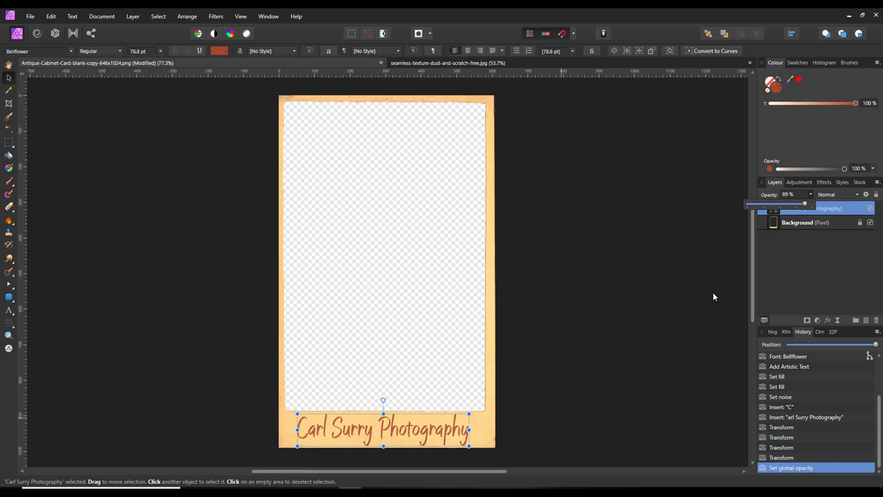
left_click(9, 65)
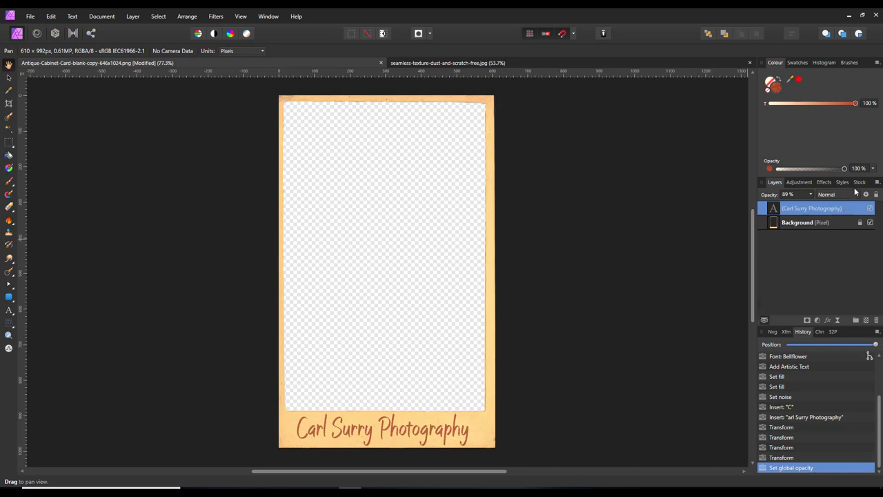
Step: Search Unsplash stock for 'vintage male' and drag the bearded man's waistcoat photo onto the card
left_click(859, 183)
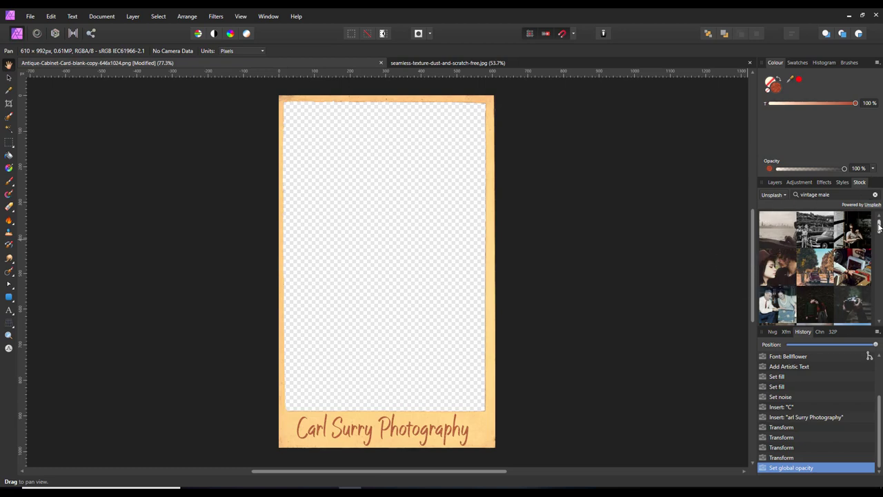
left_click_drag(879, 227, 879, 298)
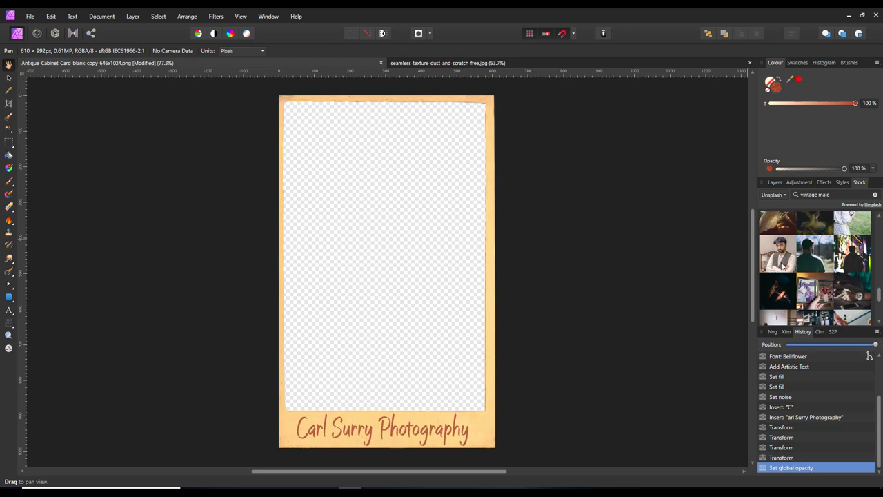
left_click_drag(778, 252, 409, 279)
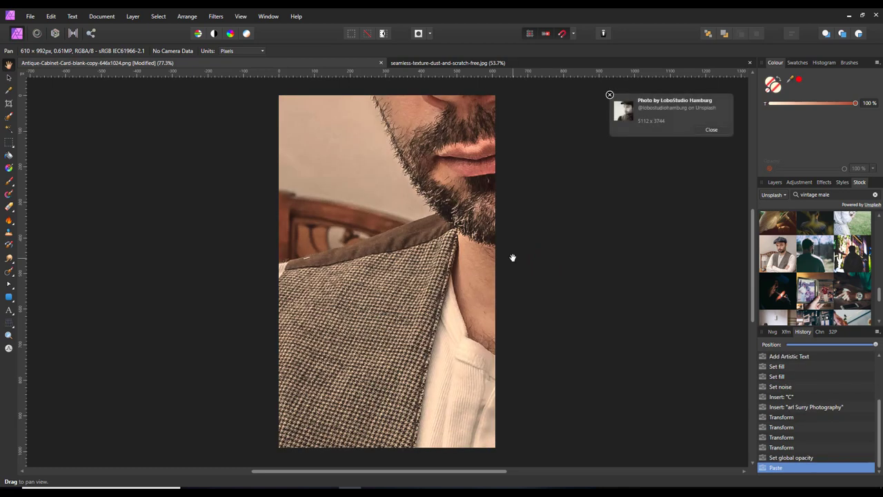
Step: Centre the bearded man's photo horizontally on the card and shrink it around its centre
left_click(772, 182)
scroll(601, 319, "down", 2)
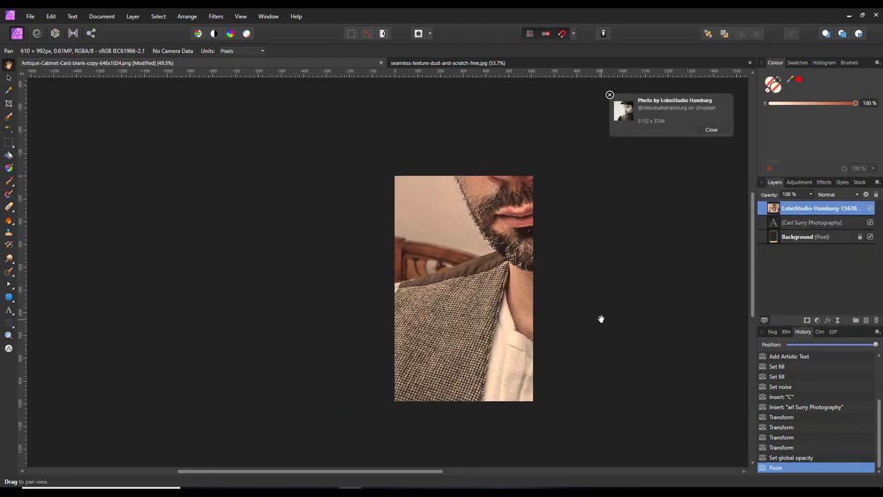
scroll(601, 318, "down", 2)
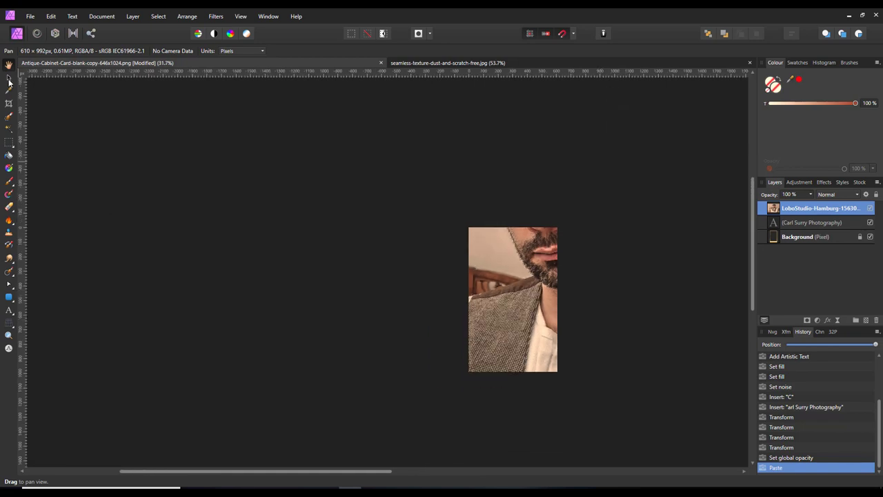
left_click(9, 80)
scroll(548, 326, "down", 2)
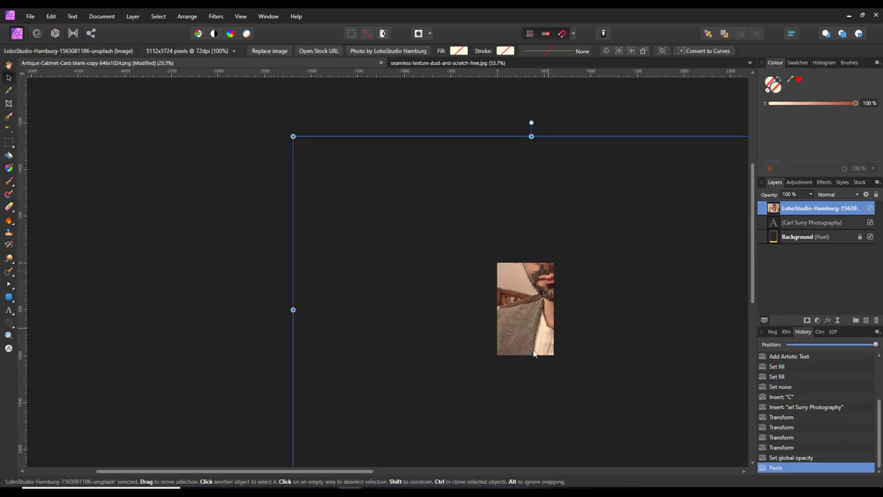
left_click_drag(356, 473, 494, 476)
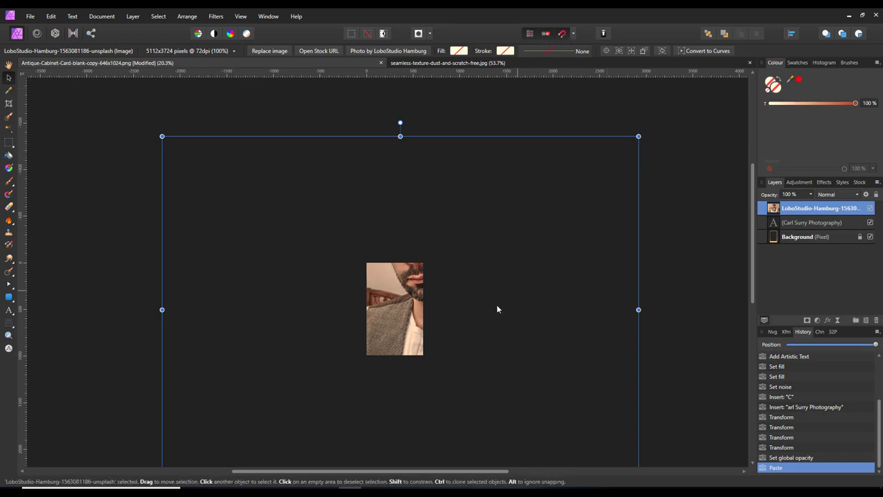
mouse_move(409, 314)
left_mouse_down()
mouse_move(409, 304)
mouse_move(394, 310)
left_mouse_up()
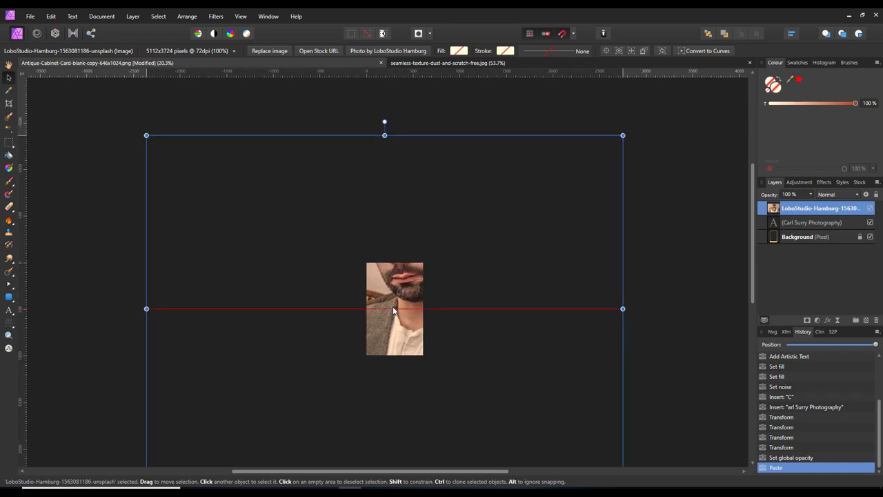
left_click_drag(394, 311, 399, 311)
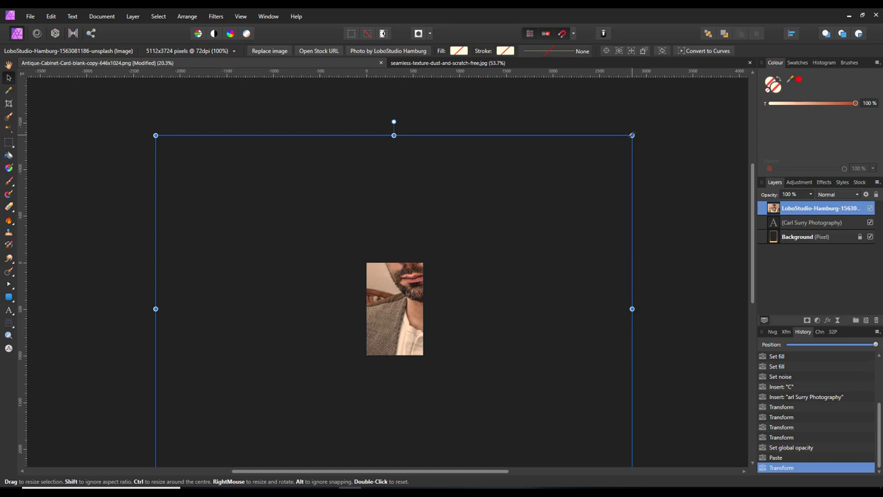
left_click_drag(632, 136, 456, 263)
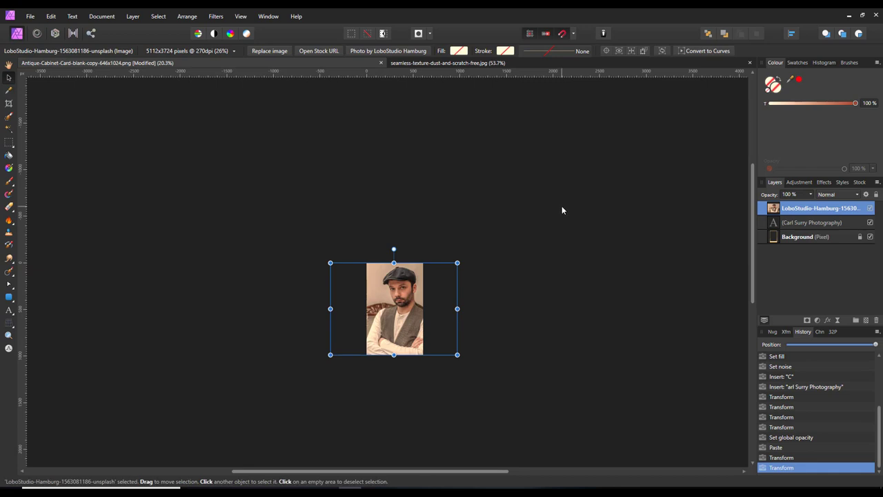
key("ctrl+alt+0")
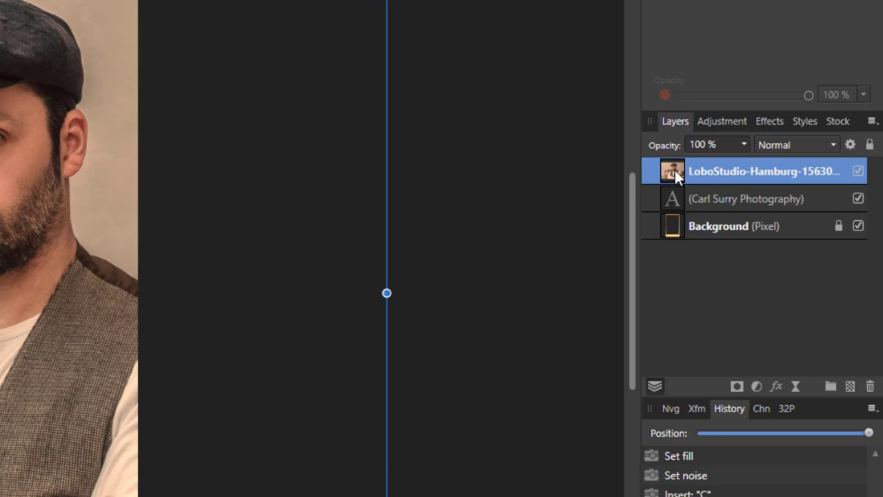
Step: Drop the photo layer below Background, then raise and shrink the portrait to fill the frame opening
left_click_drag(675, 169, 786, 238)
left_click_drag(656, 238, 655, 243)
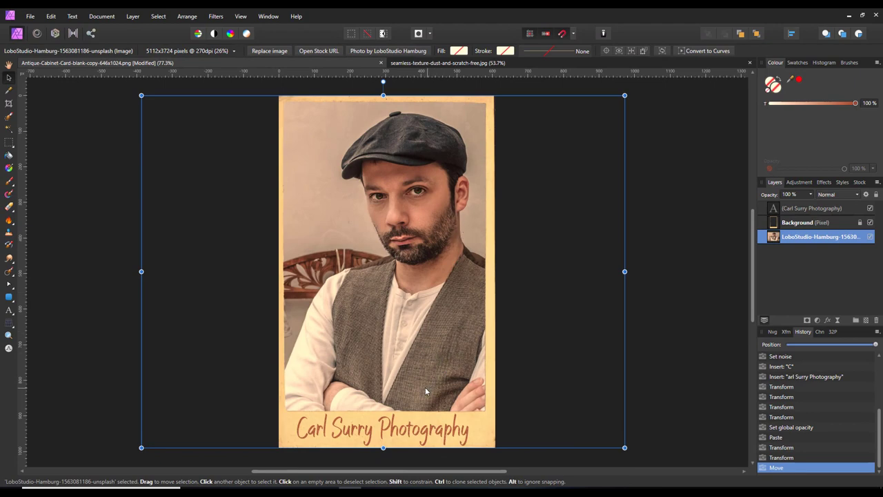
mouse_move(419, 387)
left_mouse_down()
mouse_move(413, 378)
mouse_move(423, 368)
mouse_move(420, 381)
left_mouse_up()
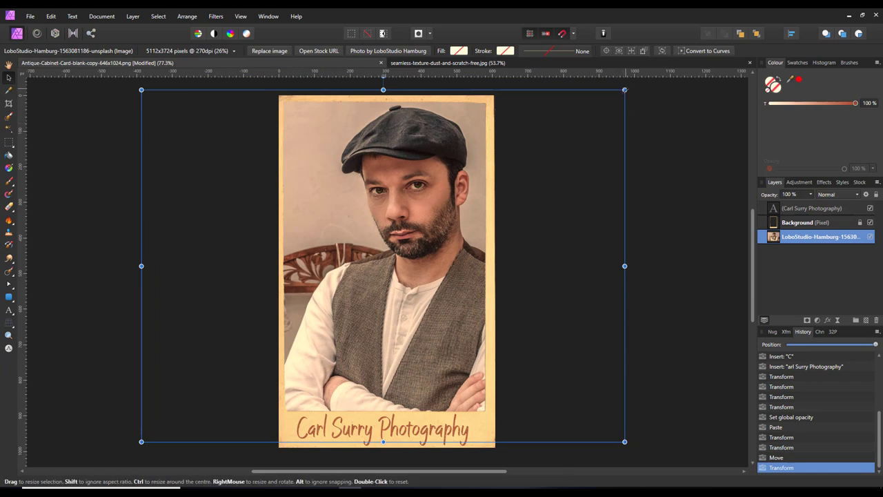
left_click_drag(624, 90, 607, 102)
left_click_drag(444, 345, 440, 343)
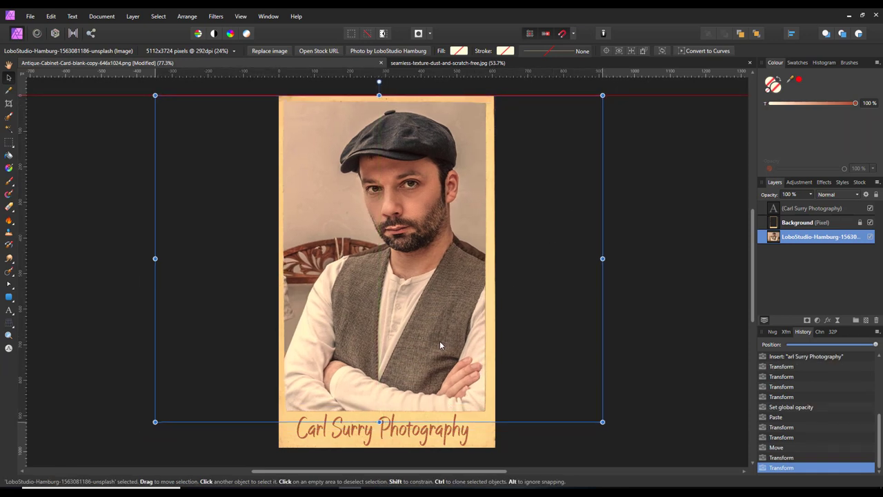
left_click_drag(439, 345, 439, 345)
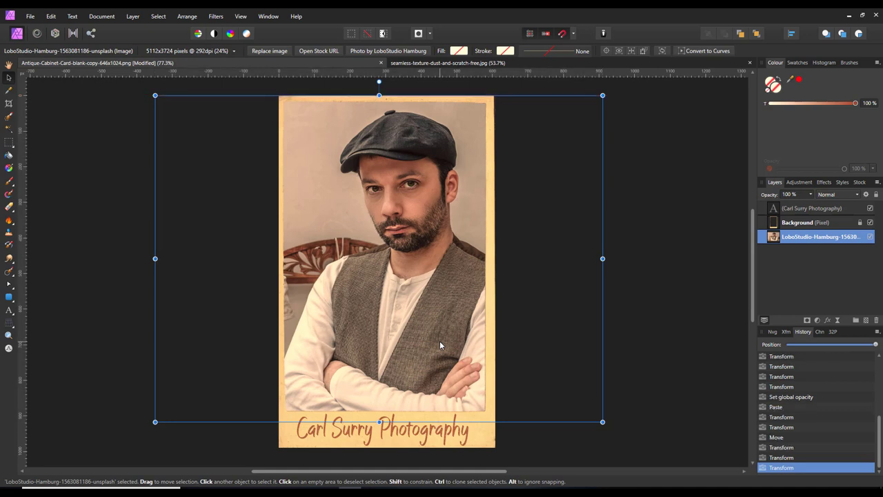
left_click(649, 367)
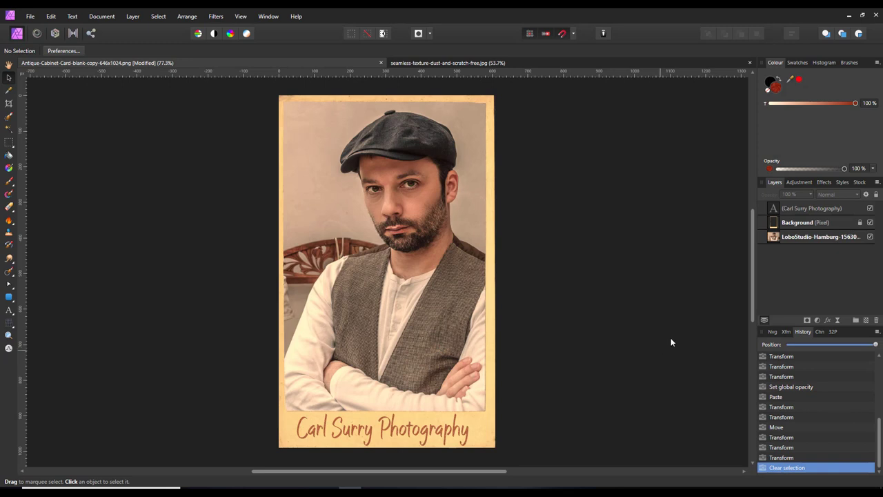
Step: Add a new (Pixel) layer and move it below the LoboStudio portrait layer
left_click(819, 237)
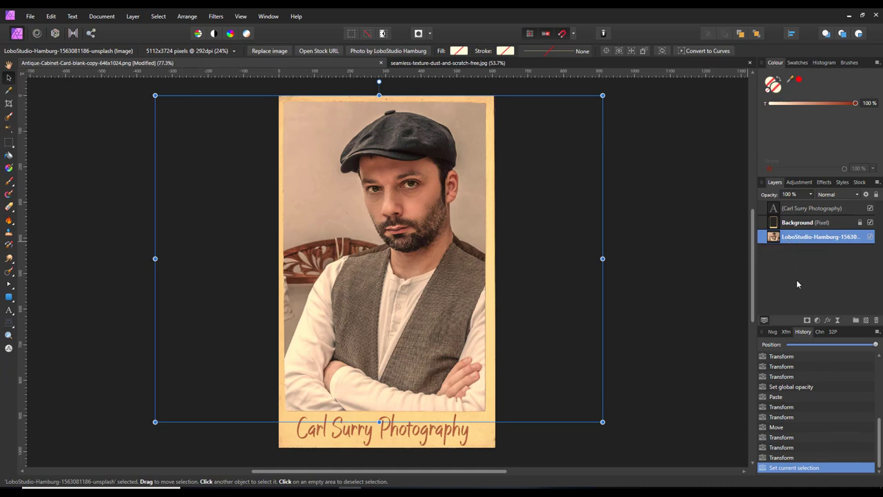
left_click(866, 323)
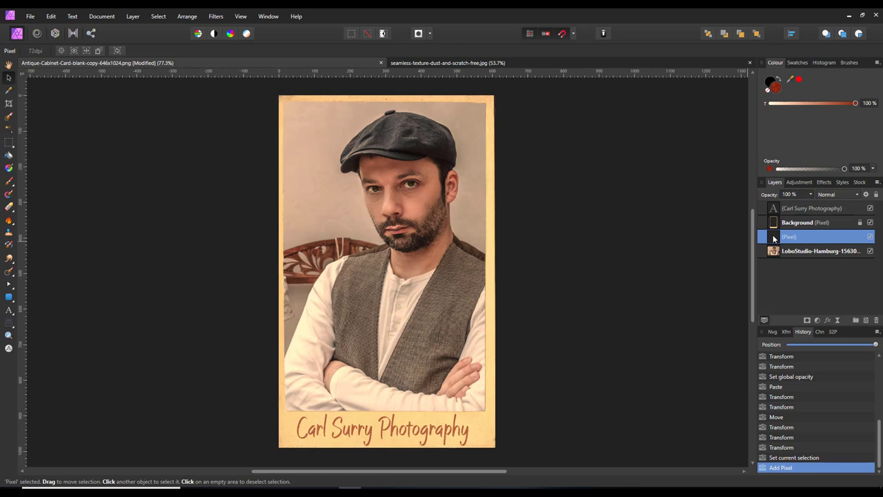
left_click_drag(773, 238, 774, 267)
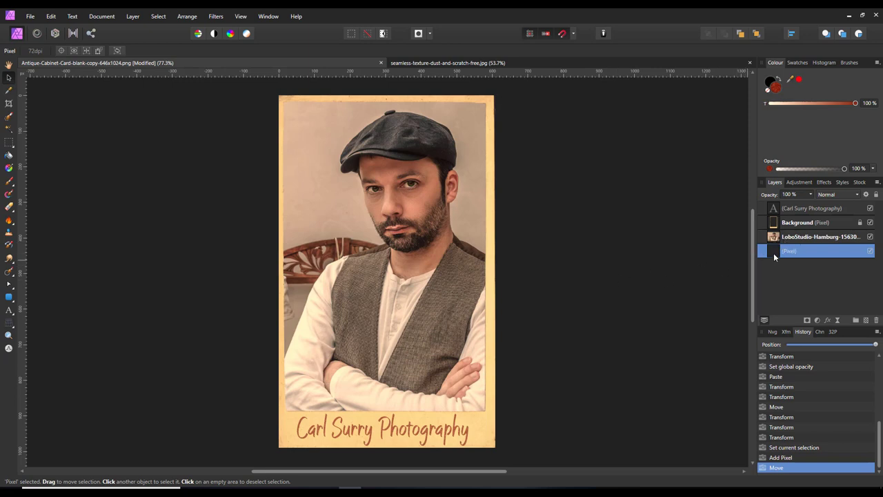
Step: Choose the Flood Fill tool and set the primary colour to hex C8AE6E
left_click(9, 156)
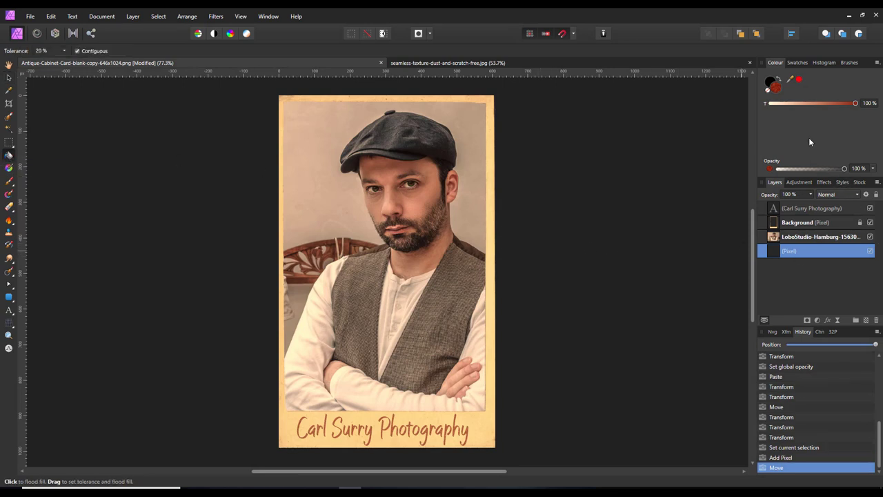
double_click(774, 87)
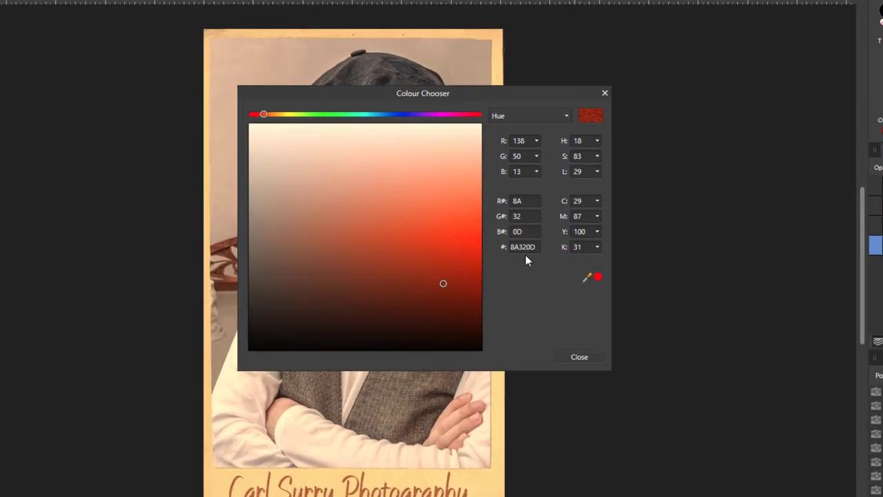
left_click(510, 253)
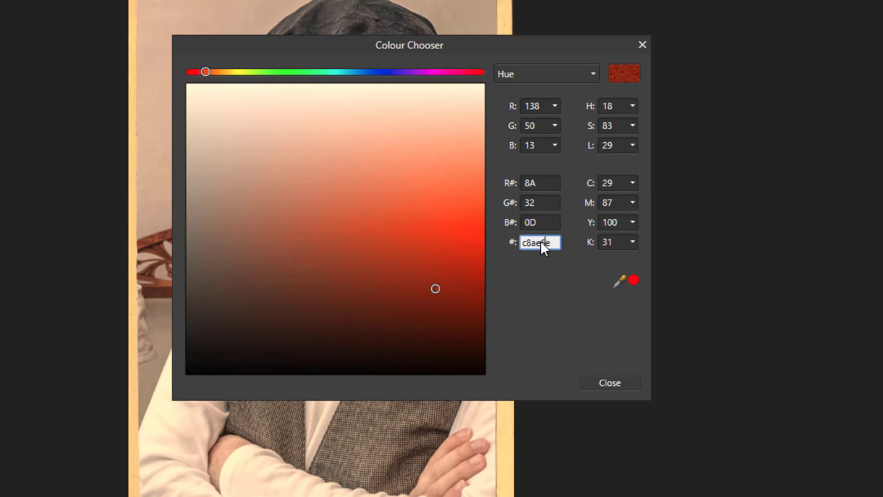
key("Return")
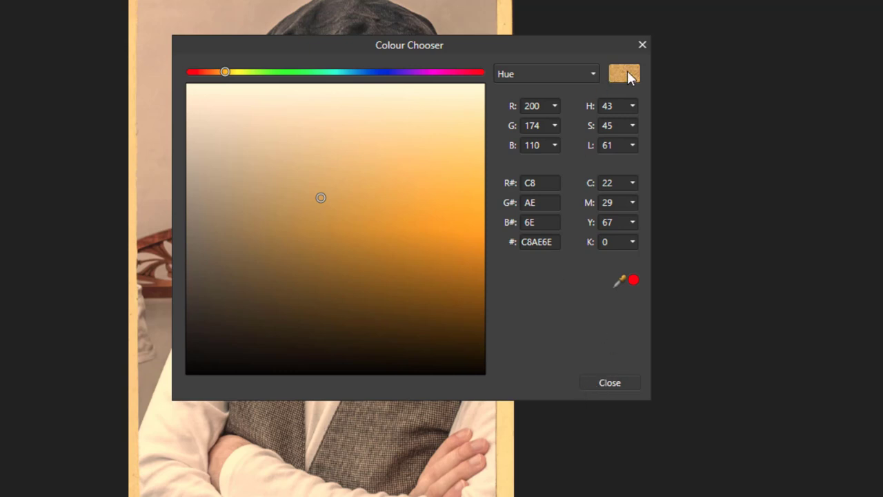
Step: Hide the card, studio-name and photo layers, then flood-fill the pixel layer with tan at 0% noise
left_click(609, 383)
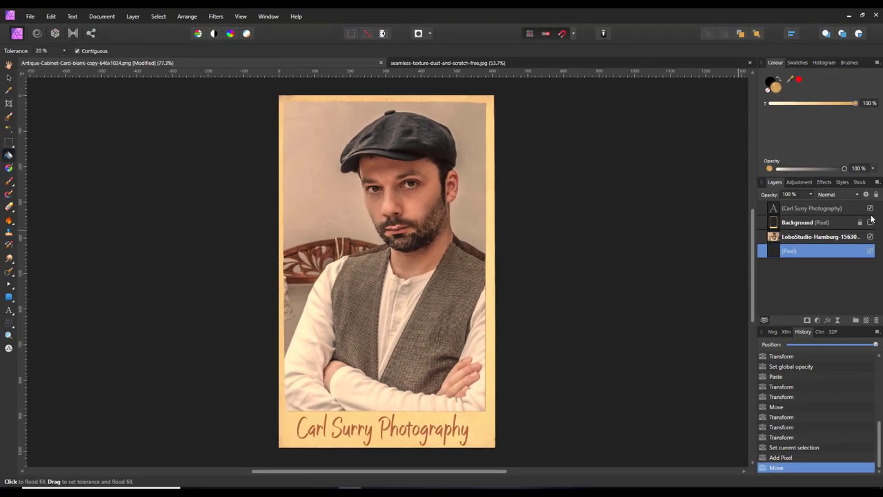
left_click(870, 222)
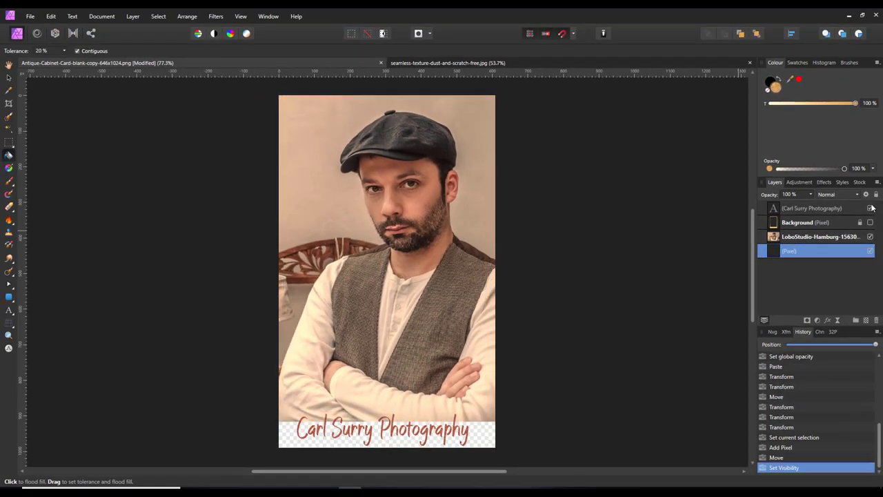
left_click(870, 208)
left_click(869, 236)
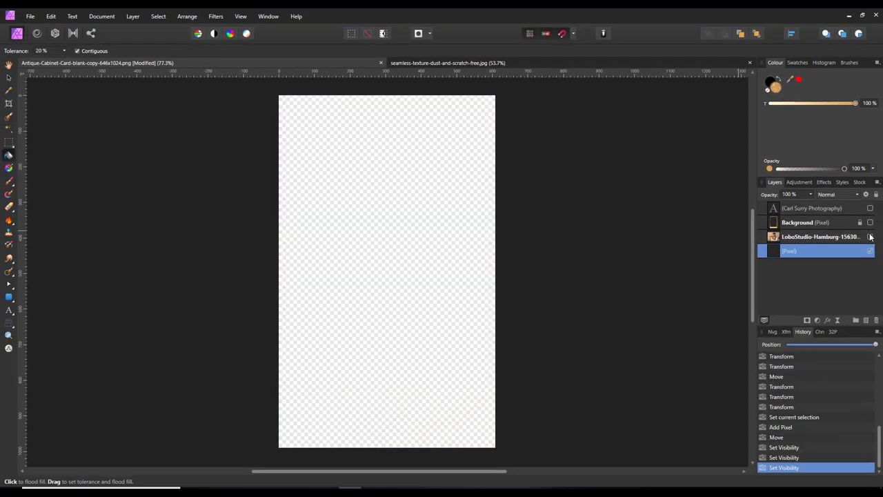
left_click(399, 235)
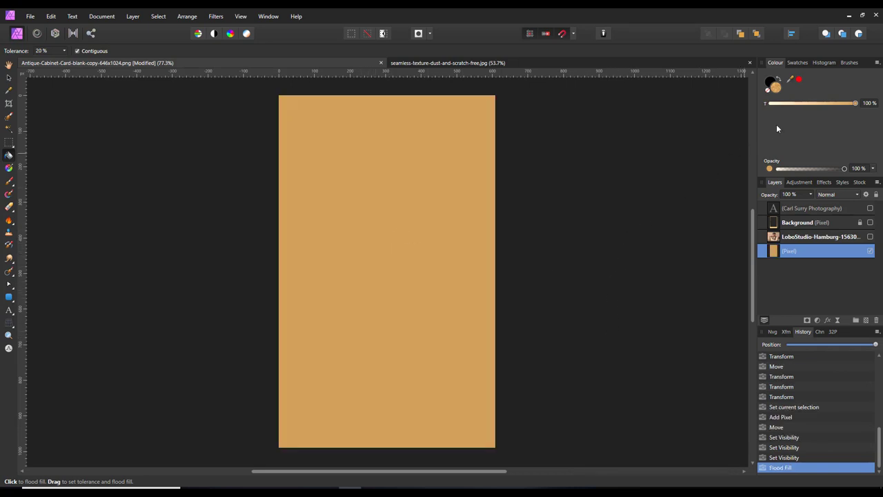
left_click(770, 169)
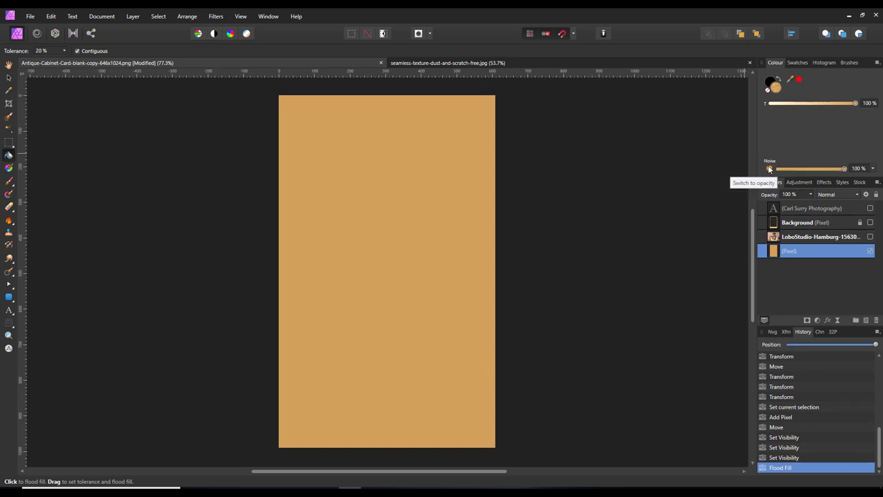
left_click_drag(847, 171, 777, 173)
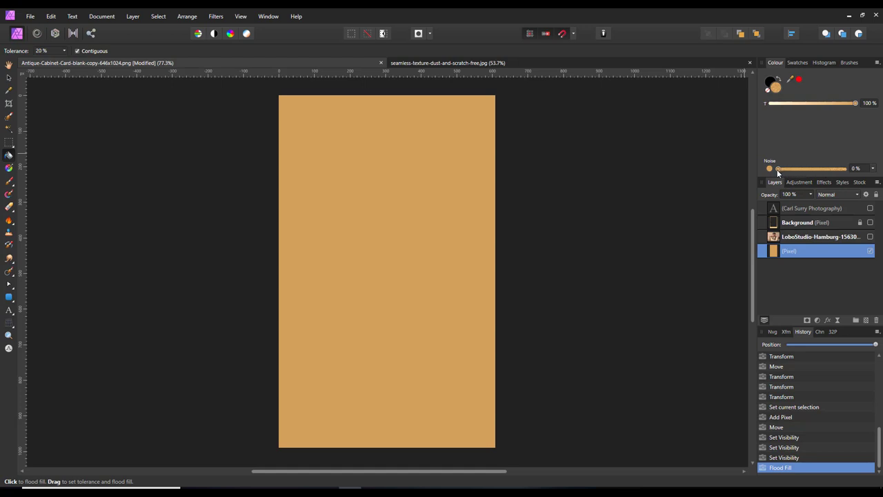
left_click(392, 251)
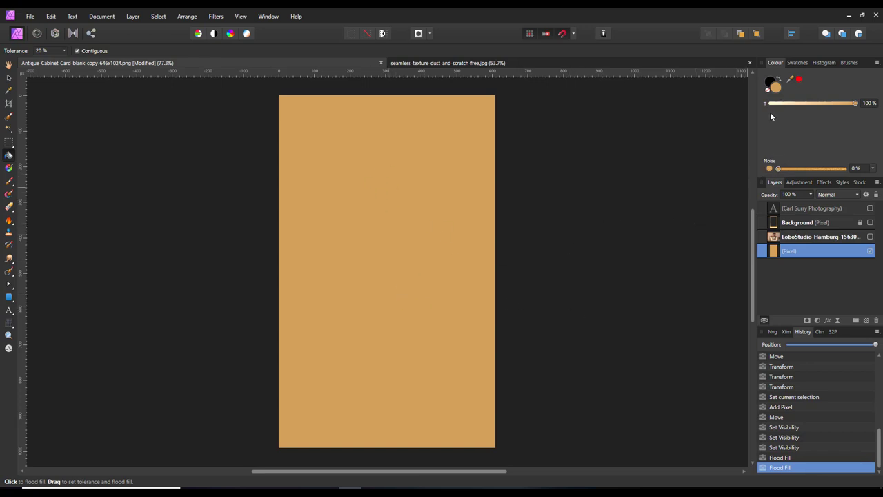
Step: Show the portrait, card background and Carl Surry Photography text again, and select the portrait layer
left_click(871, 237)
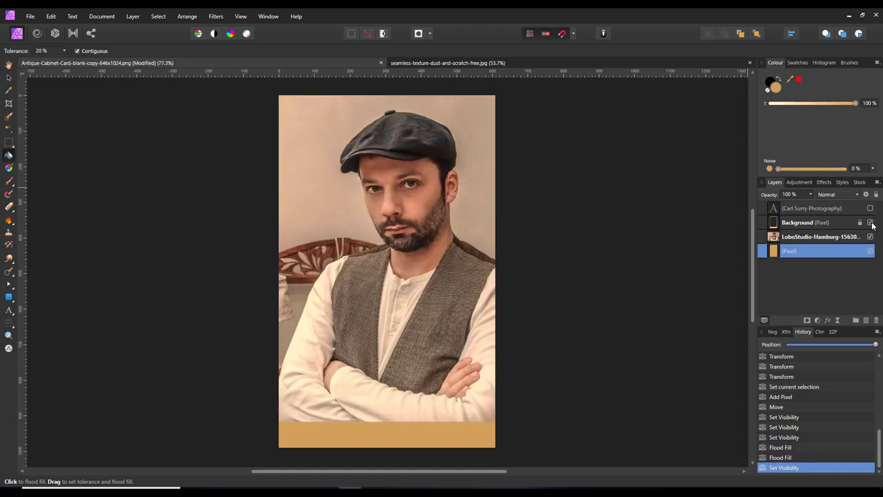
left_click(871, 222)
left_click(870, 209)
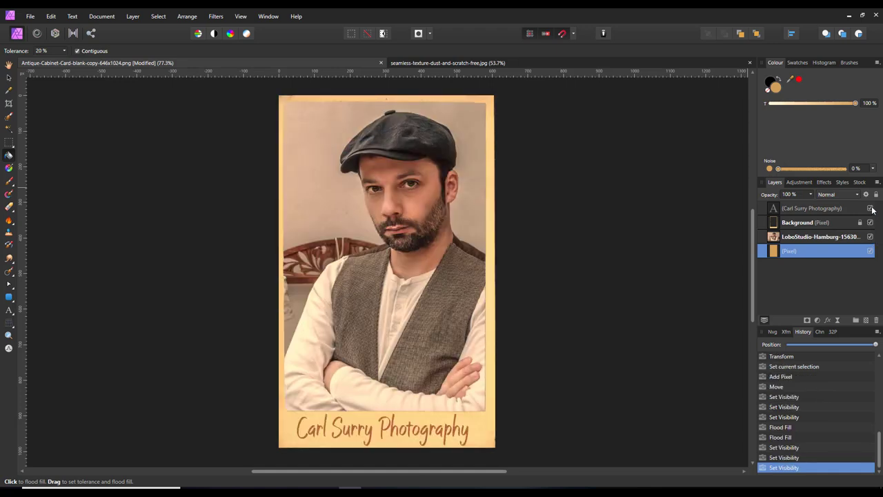
left_click(774, 238)
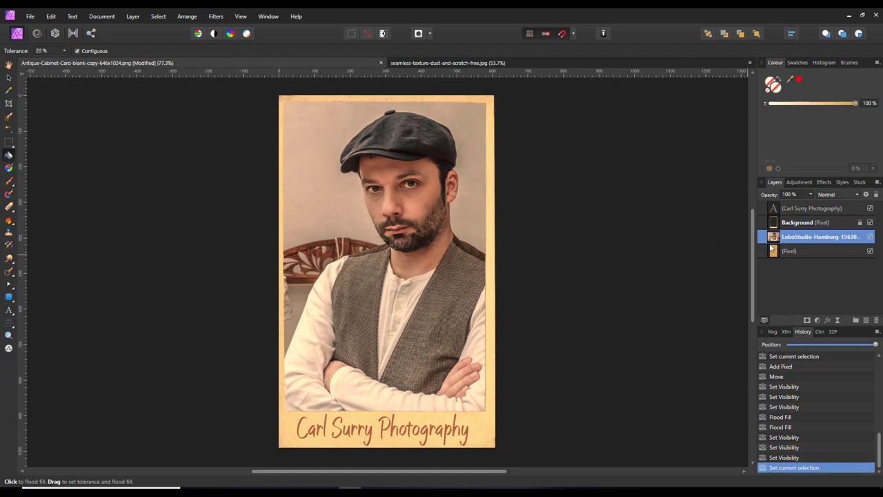
Step: Add a Black and White adjustment (Red -7%, Yellow 28%, Magenta 36%) nested inside the LoboStudio layer
left_click(818, 322)
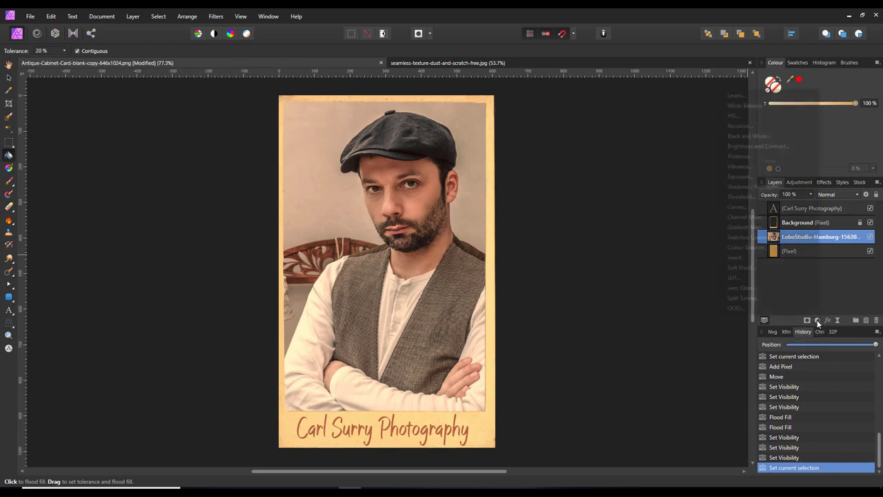
left_click(744, 138)
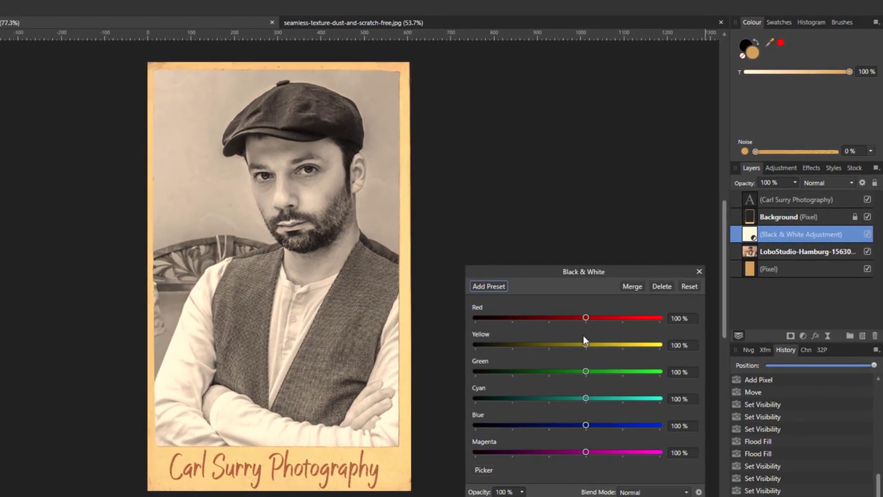
left_click_drag(585, 320, 554, 320)
left_click_drag(585, 346, 559, 351)
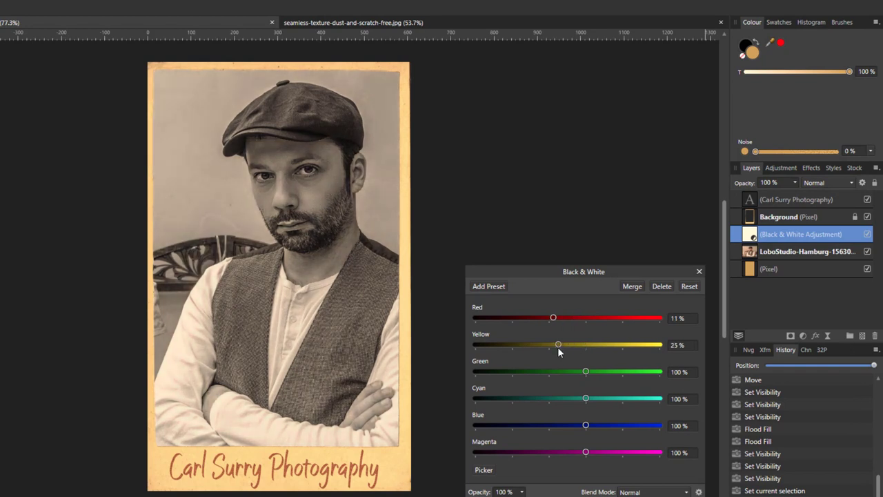
left_click_drag(585, 452, 562, 451)
left_click_drag(553, 317, 557, 349)
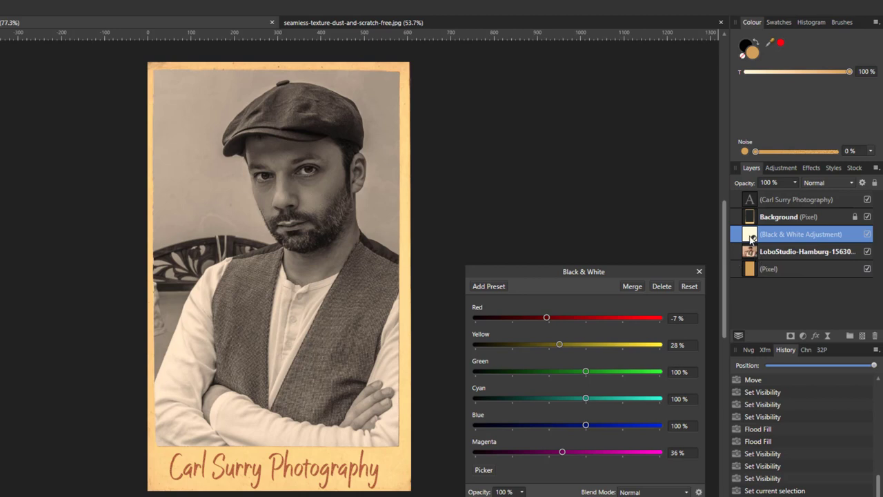
left_click_drag(753, 235, 768, 259)
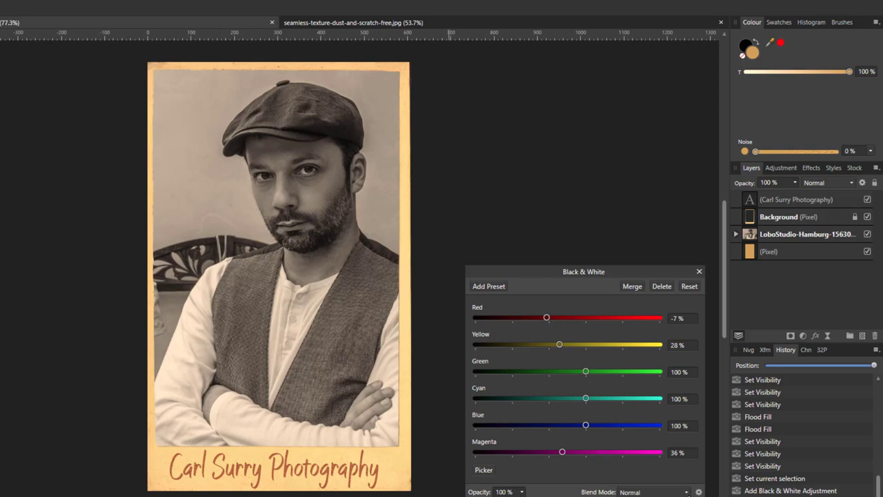
Step: Close the Black and White settings, leaving the adjustment's blend mode at Normal
left_click(686, 492)
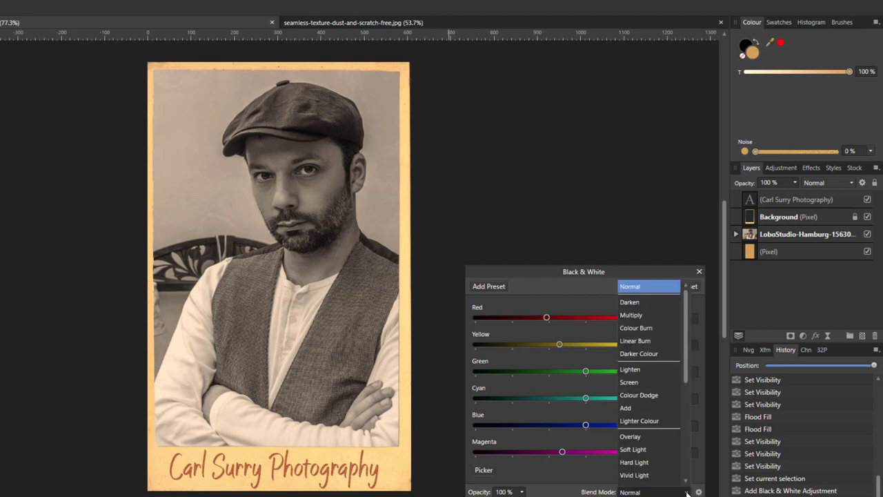
left_click(667, 274)
left_click(700, 271)
Step: Set the portrait photo layer's blend mode to Hard Light
left_click(736, 234)
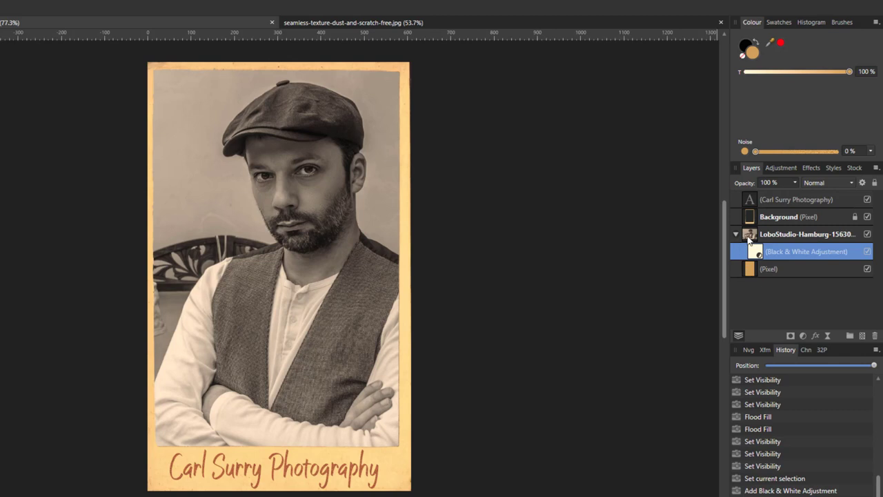
left_click(749, 238)
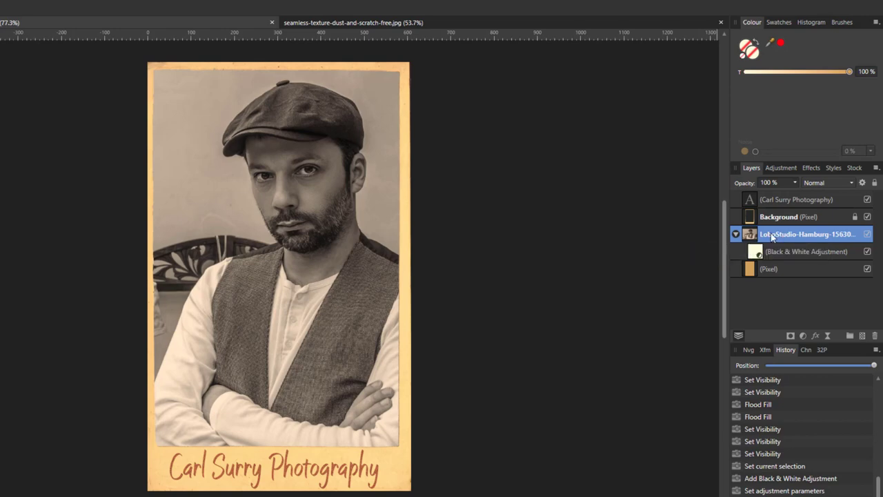
left_click(851, 182)
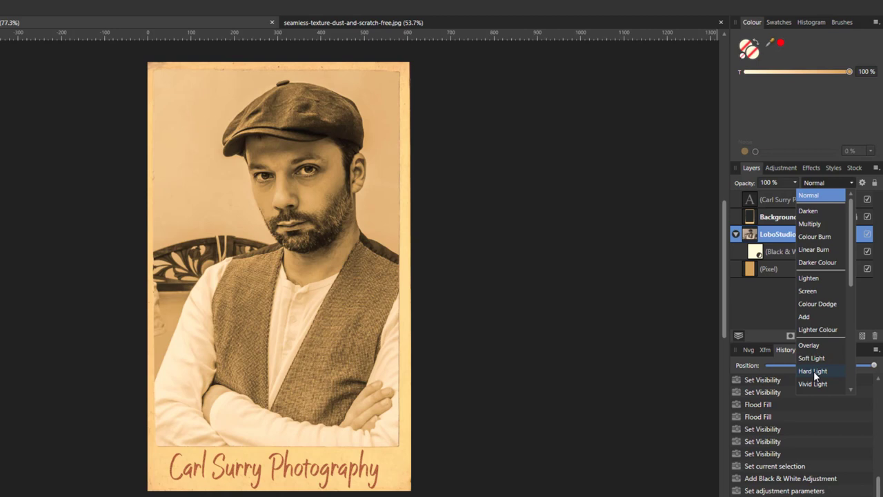
left_click(813, 370)
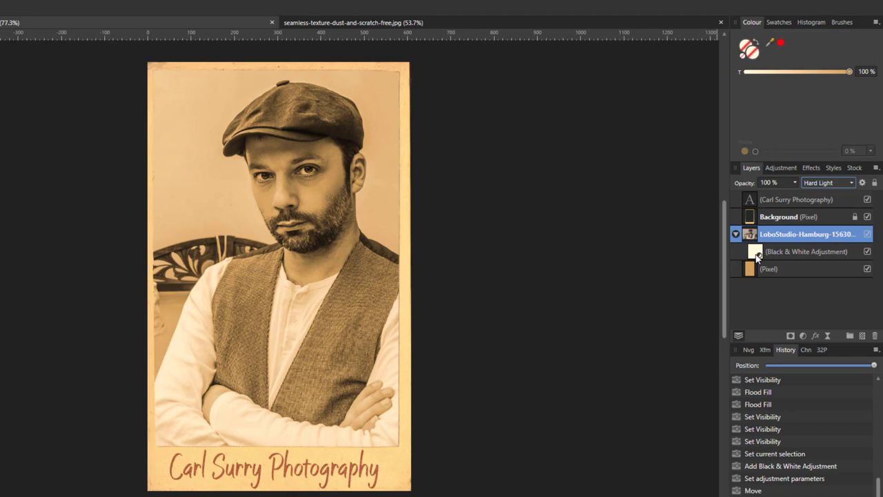
Step: Retune the Black and White mix to Red 22%, Green −42%, Cyan 57%, Blue 0%, then reselect the portrait
double_click(757, 255)
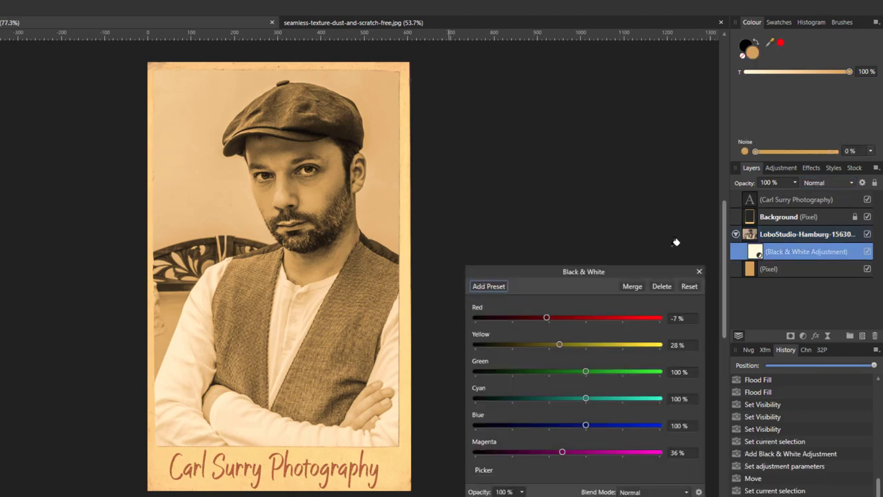
left_click_drag(548, 317, 562, 344)
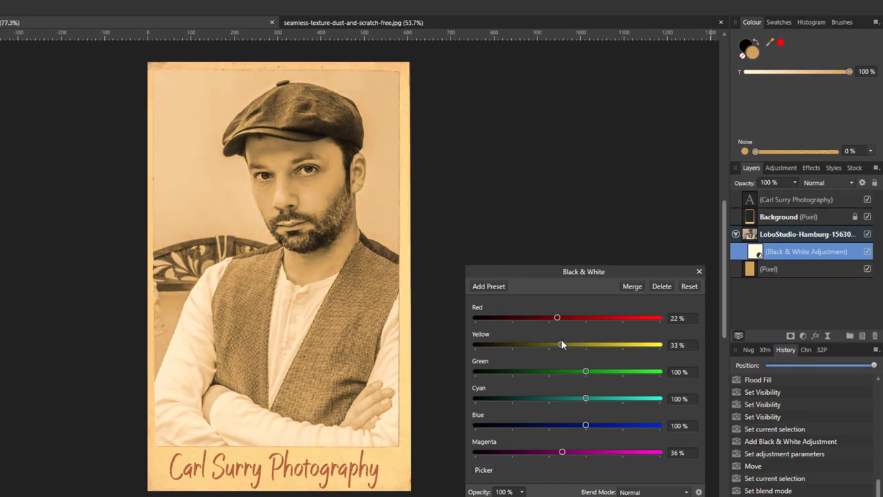
left_click_drag(587, 372, 534, 383)
left_click_drag(586, 424, 549, 430)
mouse_move(584, 398)
left_mouse_down()
mouse_move(550, 398)
mouse_move(577, 401)
mouse_move(569, 406)
left_mouse_up()
left_click(697, 272)
left_click(751, 235)
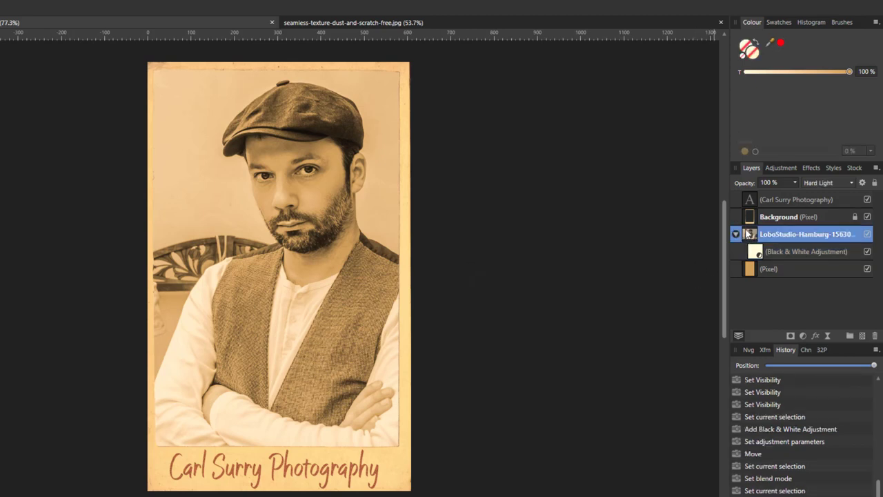
left_click(795, 185)
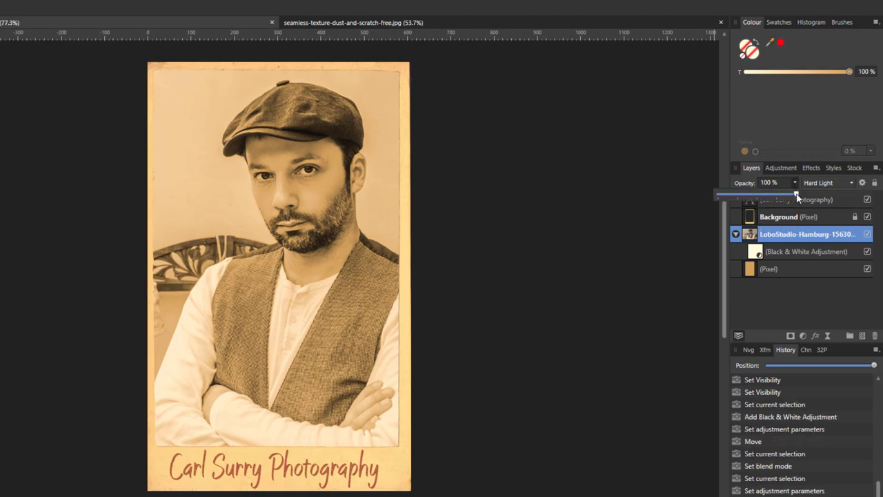
Step: Drag the portrait layer's opacity down to 91%
mouse_move(796, 193)
left_mouse_down()
mouse_move(762, 196)
mouse_move(790, 200)
left_mouse_up()
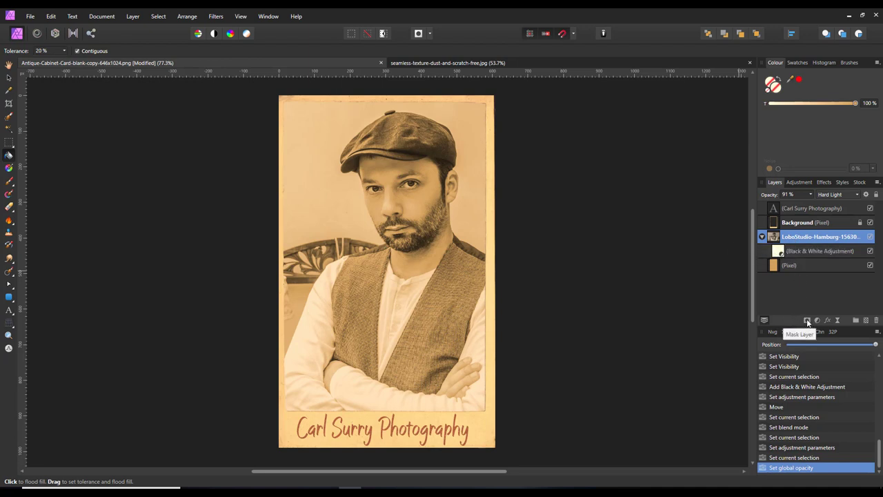
Step: Add a mask to the portrait layer and invert it so only the tan card shows
left_click(808, 322)
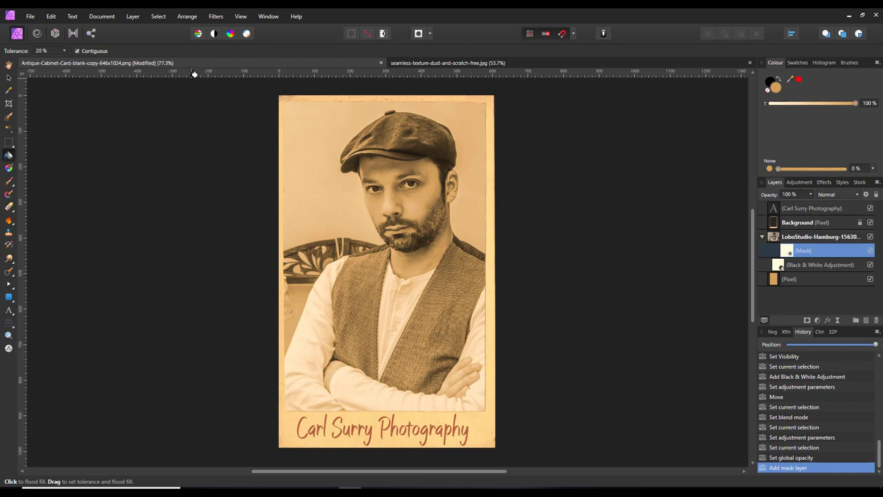
left_click(133, 17)
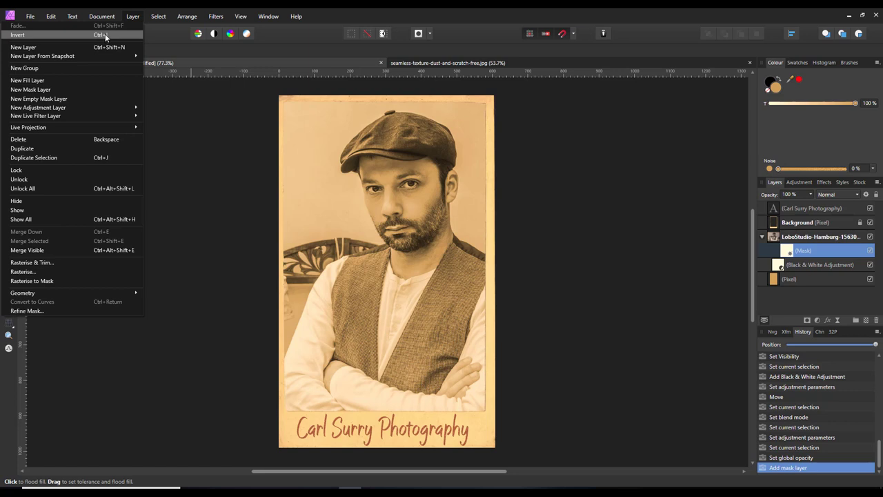
left_click(105, 35)
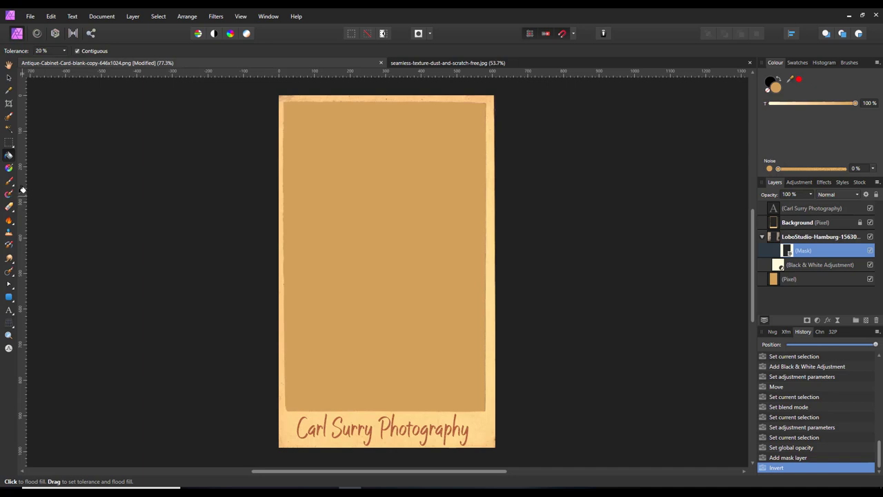
Step: Pick the Paint Brush at 852 px, 20% opacity, 0% hardness, with white as the active colour
left_click(9, 184)
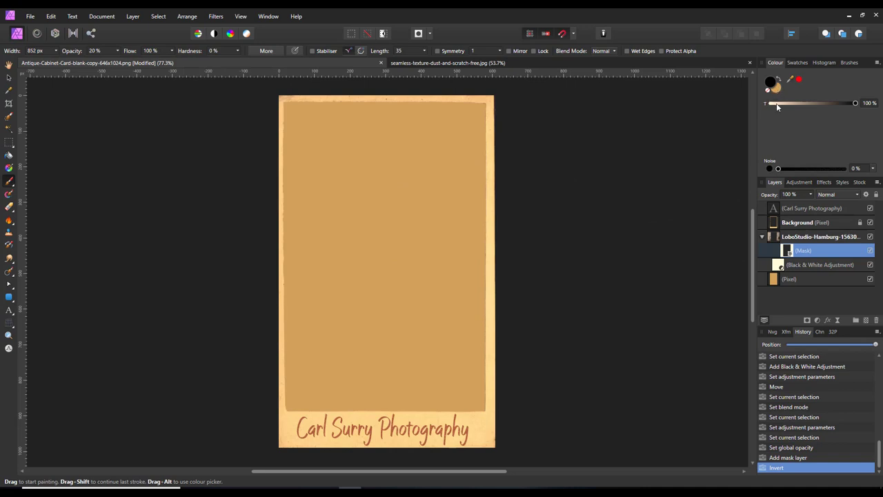
key("alt")
left_click(776, 93)
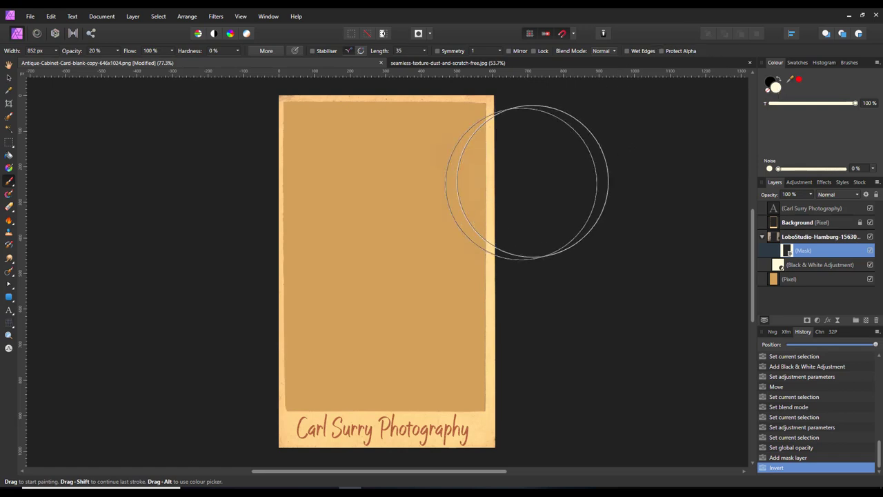
Step: Paint soft white mask strokes to reveal the face and shoulders, then switch to the texture document
mouse_move(428, 207)
left_mouse_down()
mouse_move(389, 243)
mouse_move(391, 276)
mouse_move(405, 252)
mouse_move(396, 212)
mouse_move(434, 264)
mouse_move(386, 236)
mouse_move(389, 229)
mouse_move(353, 244)
mouse_move(411, 193)
mouse_move(398, 176)
mouse_move(355, 180)
mouse_move(333, 222)
mouse_move(317, 297)
mouse_move(332, 350)
mouse_move(415, 325)
mouse_move(433, 278)
mouse_move(415, 208)
mouse_move(378, 194)
mouse_move(358, 221)
mouse_move(377, 252)
mouse_move(384, 222)
mouse_move(363, 249)
mouse_move(355, 234)
mouse_move(377, 238)
mouse_move(408, 213)
mouse_move(378, 220)
mouse_move(394, 214)
mouse_move(387, 238)
mouse_move(403, 227)
mouse_move(402, 208)
mouse_move(389, 198)
mouse_move(402, 194)
mouse_move(370, 211)
mouse_move(364, 261)
mouse_move(387, 310)
mouse_move(409, 301)
mouse_move(417, 263)
mouse_move(390, 268)
mouse_move(387, 225)
mouse_move(369, 207)
mouse_move(385, 200)
mouse_move(398, 230)
mouse_move(401, 218)
mouse_move(419, 231)
mouse_move(420, 298)
mouse_move(391, 318)
mouse_move(362, 293)
mouse_move(369, 321)
mouse_move(388, 307)
mouse_move(386, 290)
mouse_move(352, 238)
mouse_move(353, 201)
mouse_move(372, 191)
mouse_move(392, 203)
mouse_move(392, 218)
mouse_move(402, 199)
mouse_move(384, 276)
mouse_move(365, 325)
left_mouse_up()
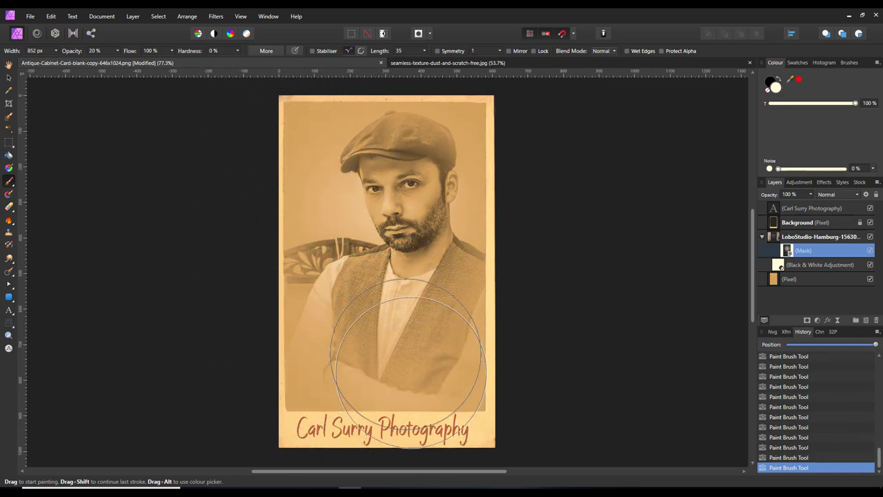
mouse_move(360, 293)
left_mouse_down()
mouse_move(356, 209)
mouse_move(352, 219)
mouse_move(396, 295)
mouse_move(417, 278)
mouse_move(417, 205)
mouse_move(375, 201)
left_mouse_up()
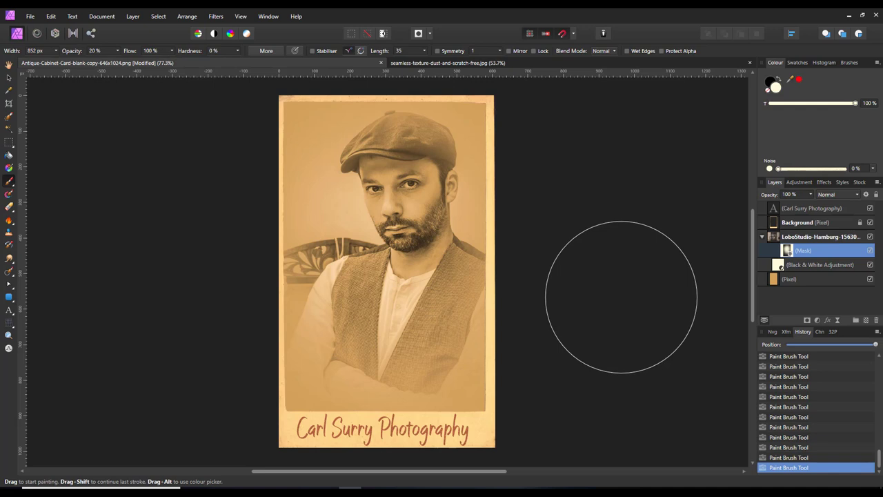
left_click(804, 237)
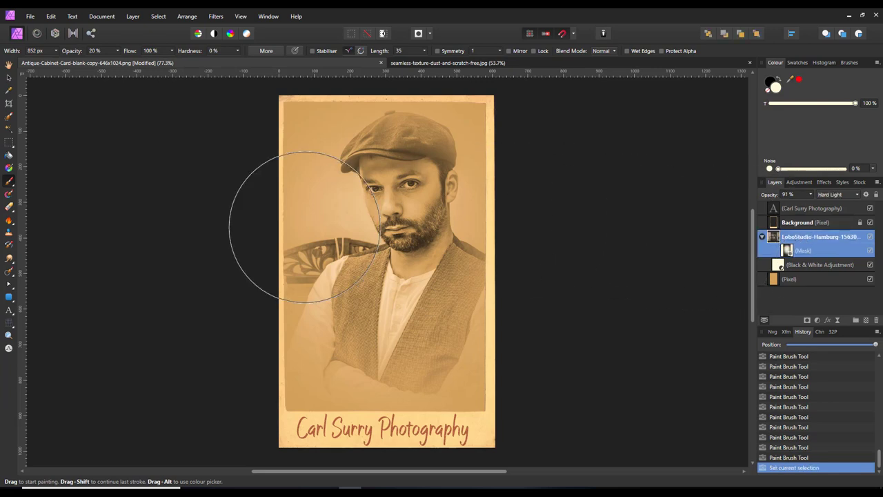
left_click(545, 62)
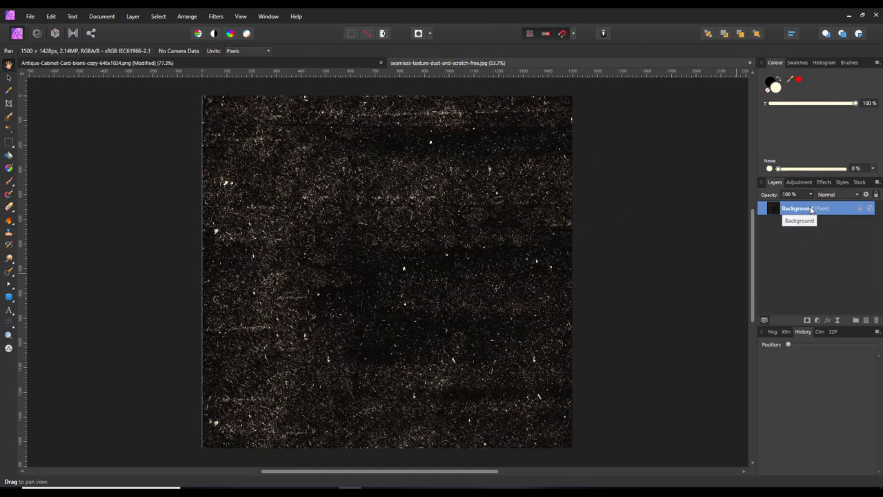
Step: Copy the texture's Background layer and return to the Antique-Cabinet-Card document
right_click(809, 210)
left_click(764, 230)
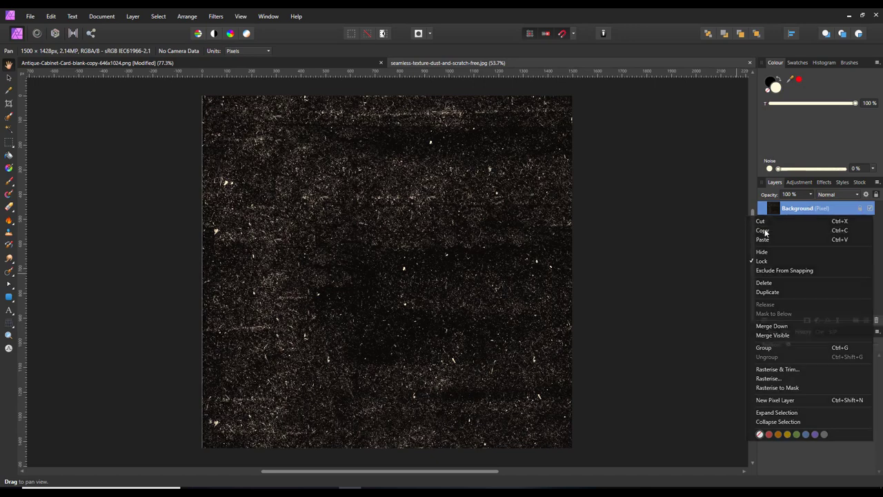
left_click(282, 63)
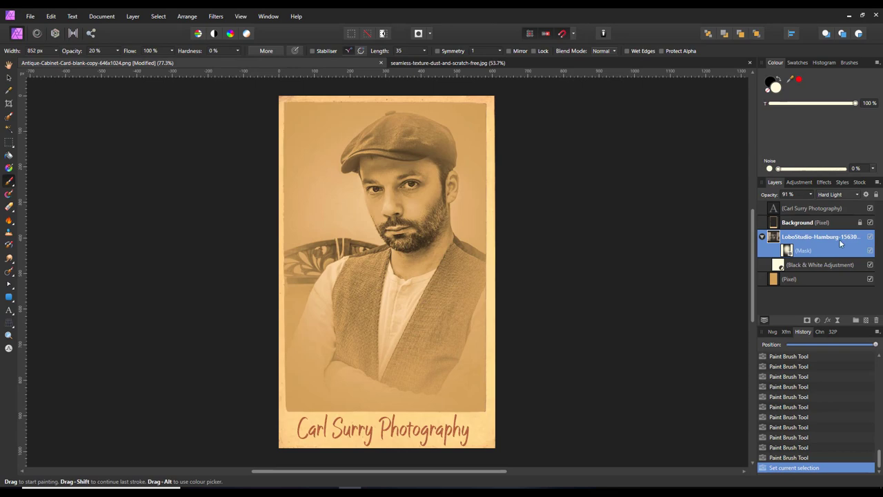
Step: Paste the dust-and-scratch texture as a new layer and set its blend mode to Screen
left_click(52, 16)
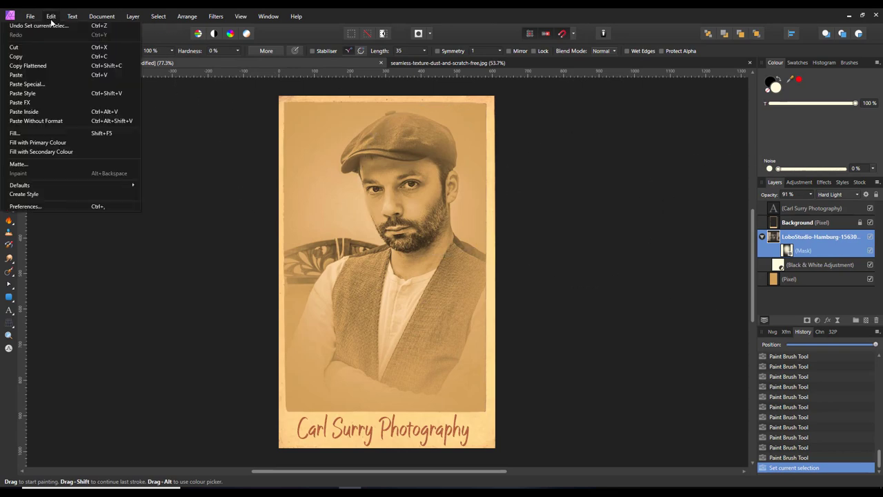
left_click(26, 75)
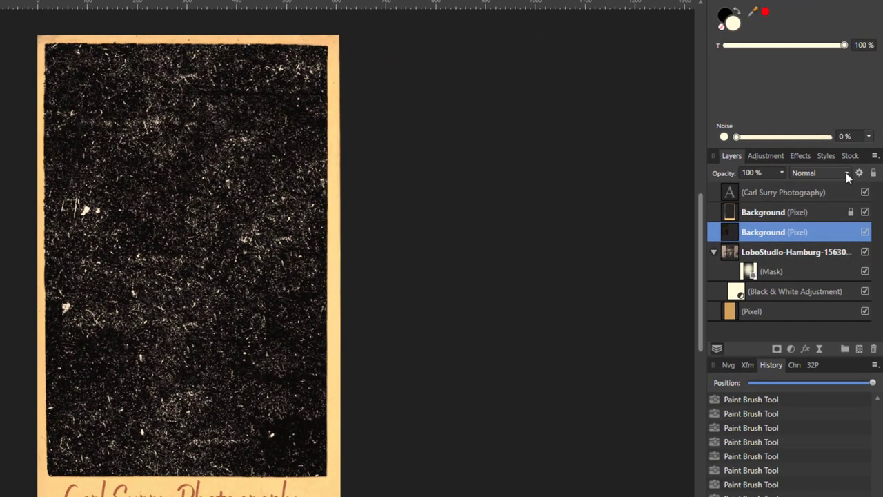
left_click(847, 174)
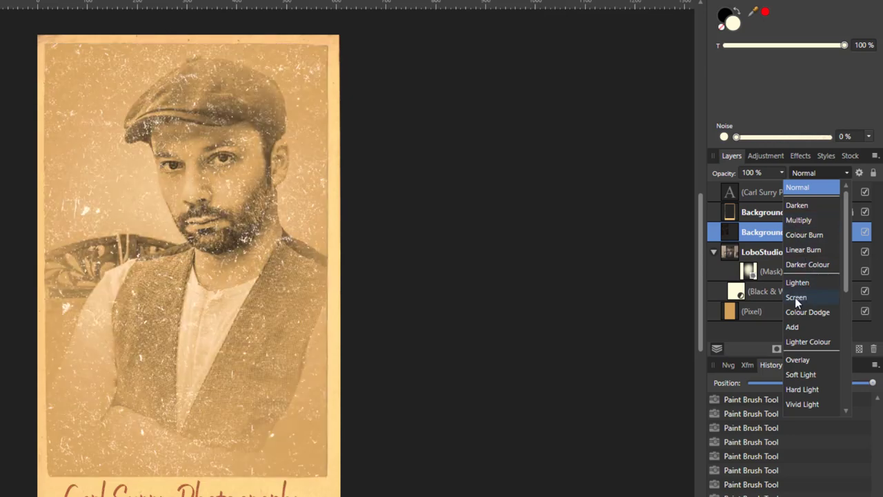
left_click(796, 297)
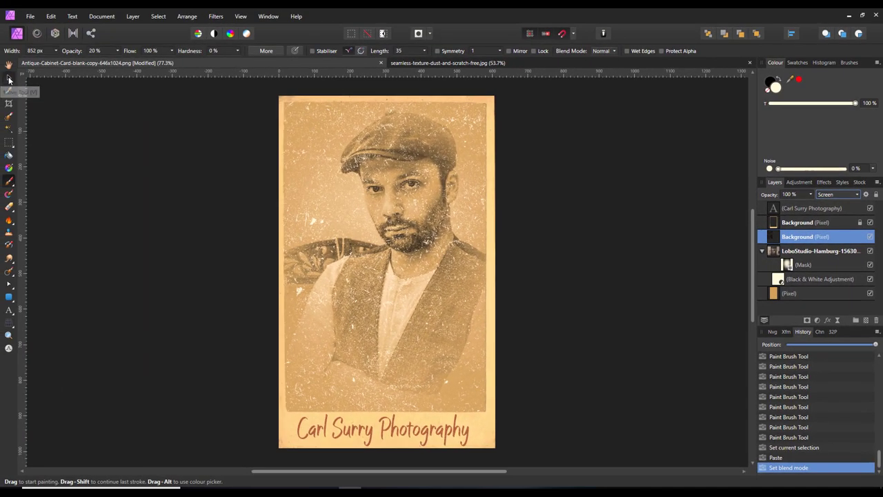
Step: Move and scale the Screen-blended texture layer until its scratches span the entire card
key("v")
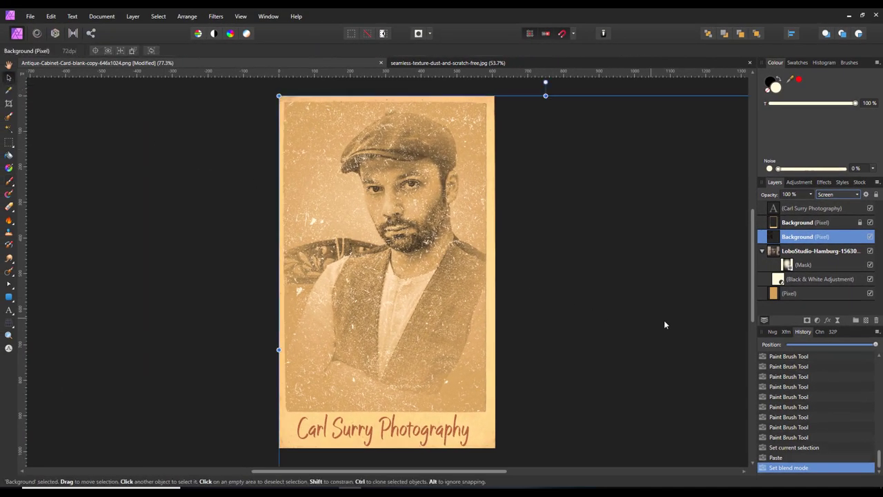
left_click_drag(666, 320, 527, 299)
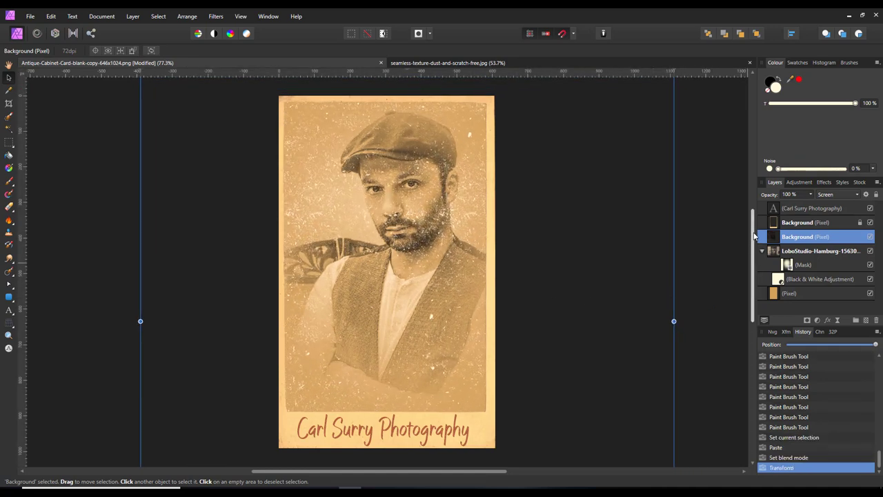
scroll(593, 290, "down", 4)
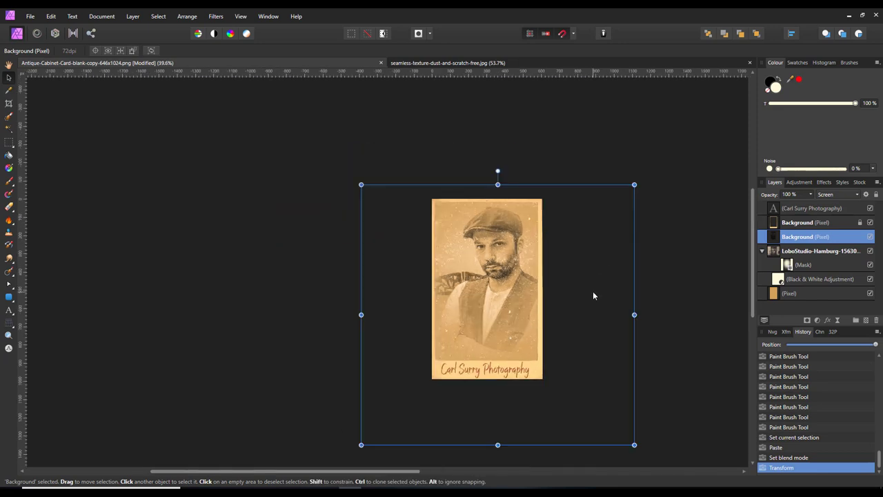
scroll(592, 295, "down", 1)
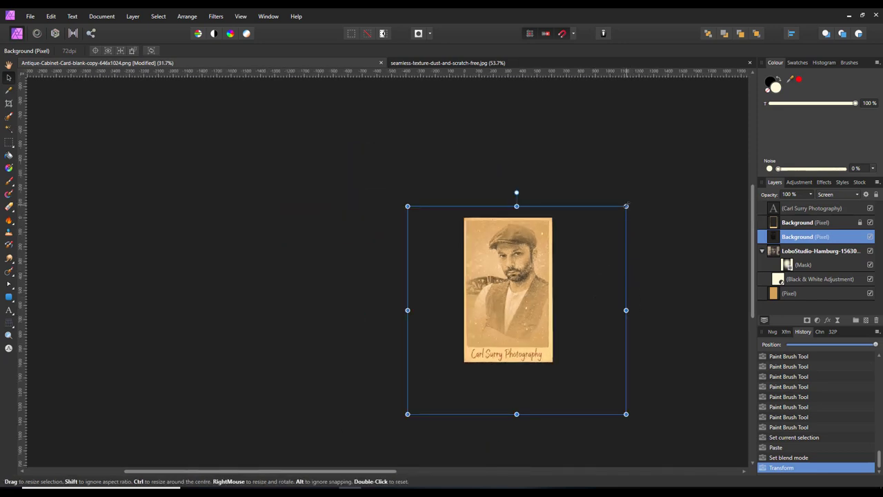
left_click_drag(632, 199, 682, 178)
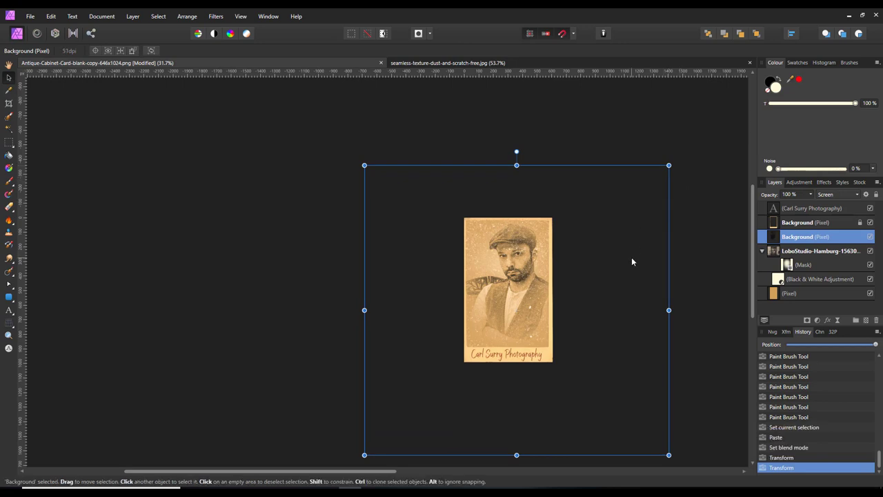
key("ctrl+0")
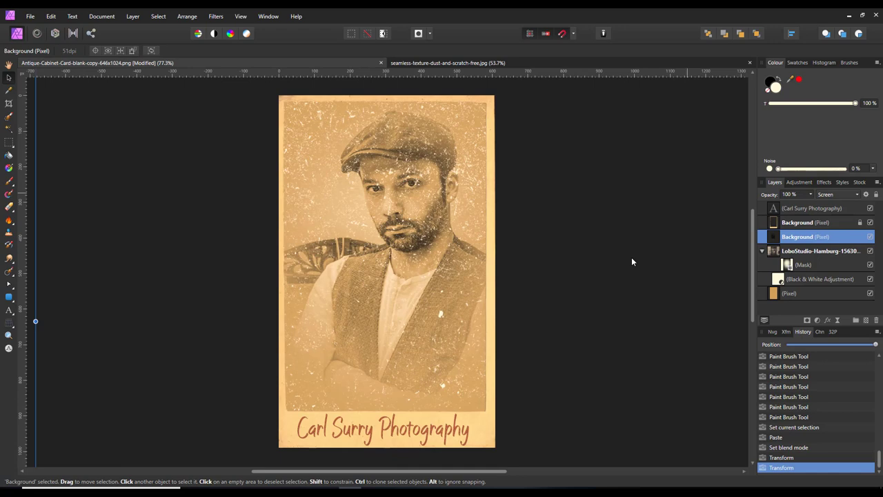
mouse_move(545, 318)
left_mouse_down()
mouse_move(577, 305)
mouse_move(560, 303)
left_mouse_up()
left_click_drag(51, 312, 475, 306)
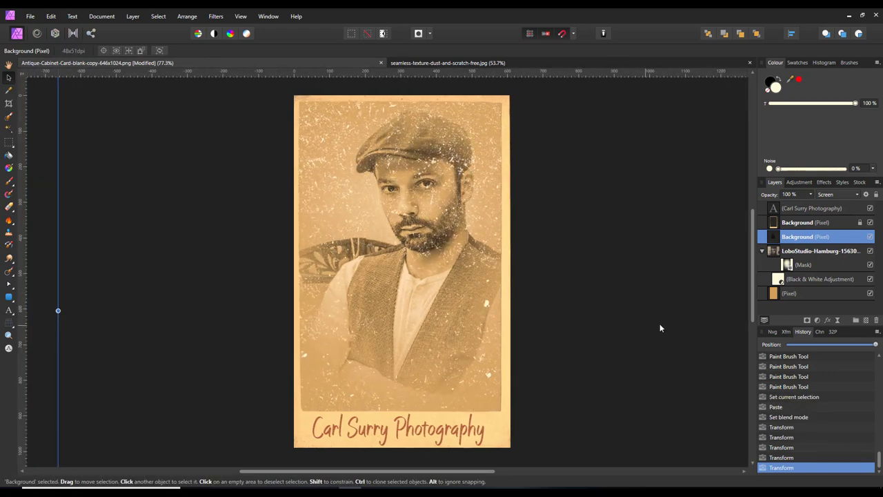
Step: Lower the dust texture layer's opacity to 25% in the Layers panel
left_click(810, 195)
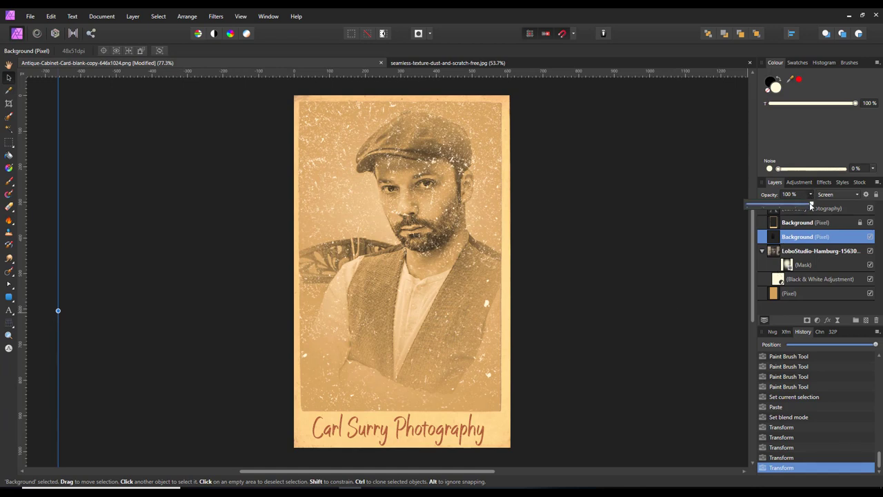
left_click_drag(811, 205, 765, 206)
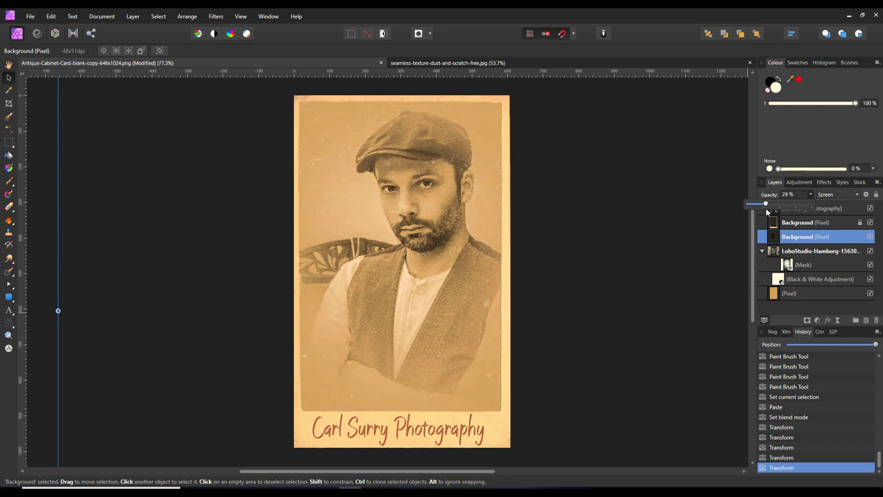
left_click_drag(764, 208, 763, 208)
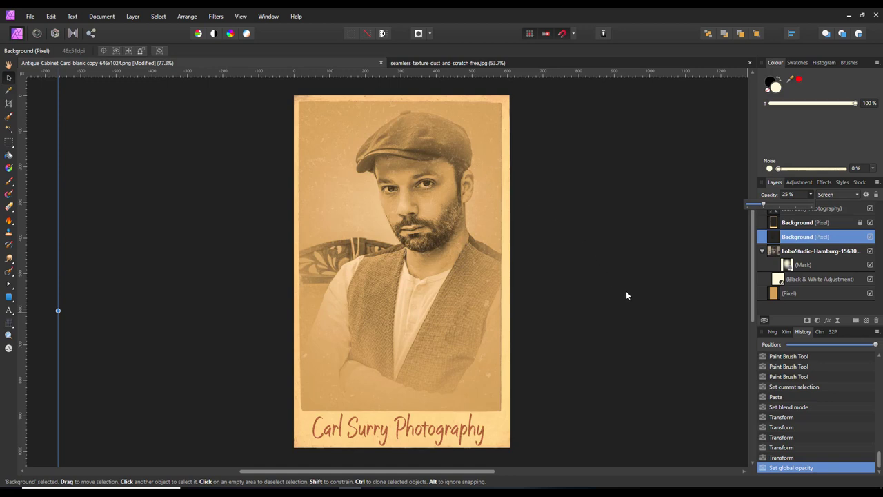
scroll(625, 294, "right", 1)
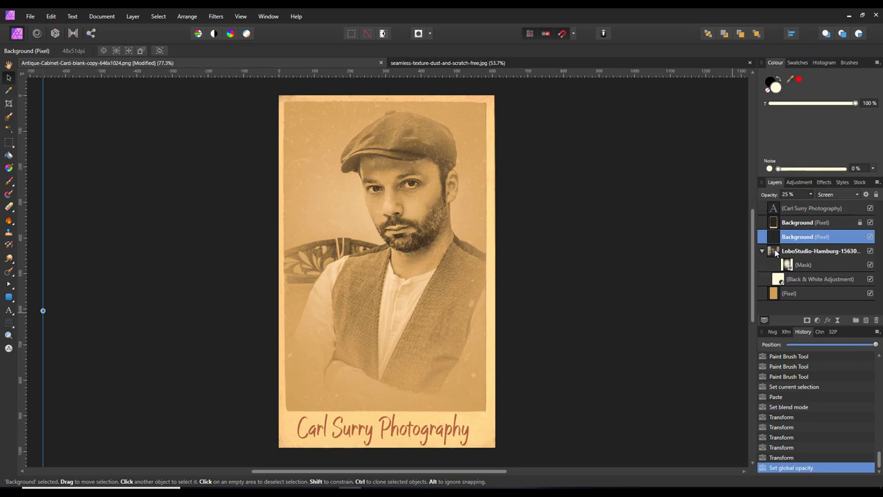
Step: Select the LoboStudio portrait layer with its mask showing and bring up the adjustments list
left_click(776, 253)
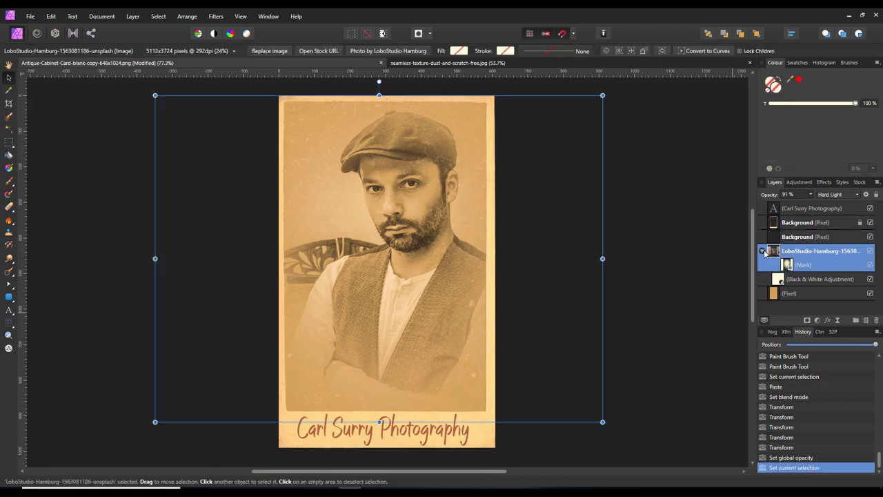
left_click(762, 251)
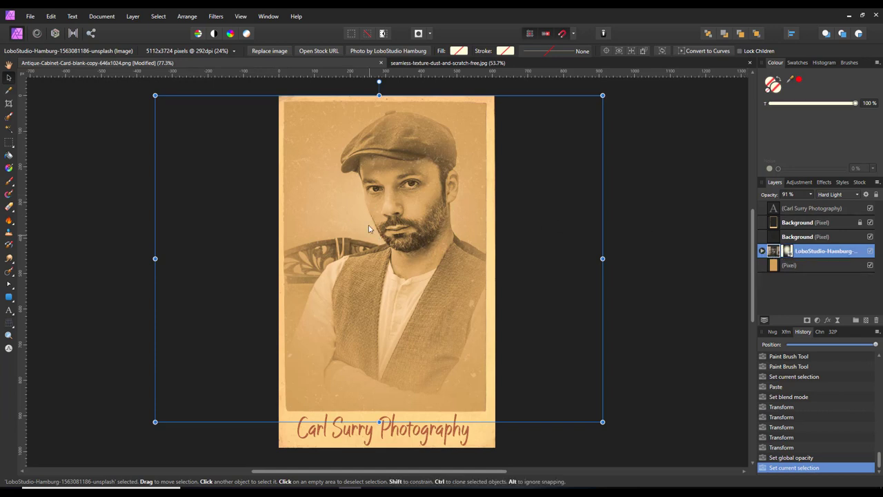
left_click(762, 252)
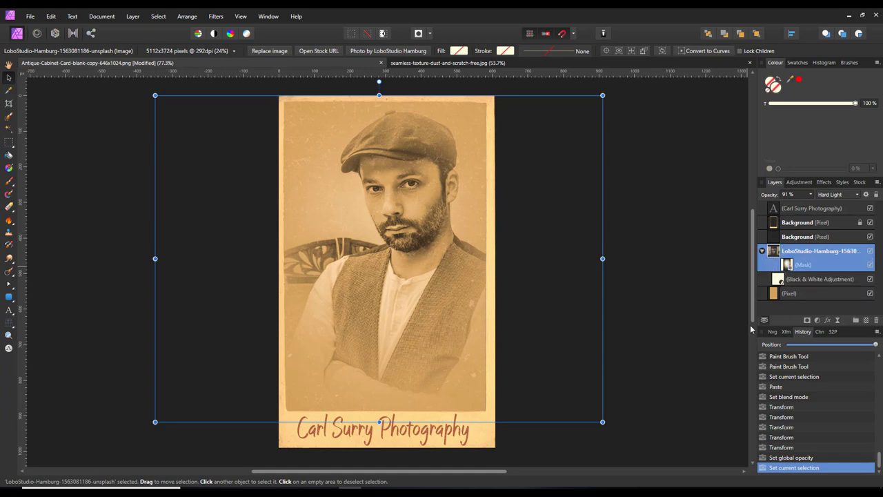
left_click(818, 321)
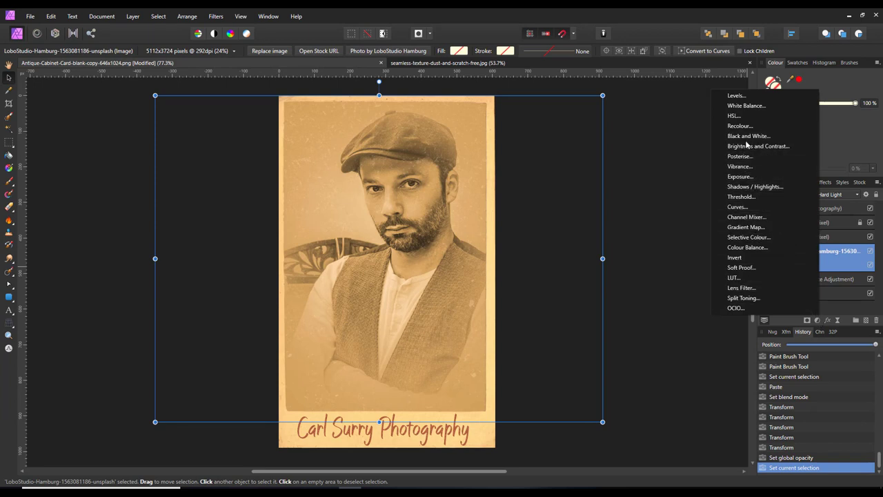
Step: Add a Gradient Map above the portrait and delete its green middle stop, leaving red-to-blue
left_click(743, 228)
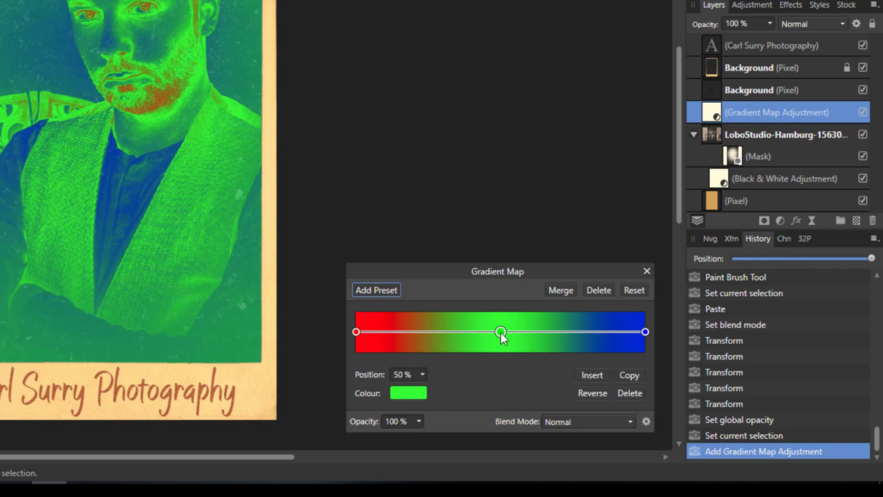
left_click_drag(502, 336, 501, 380)
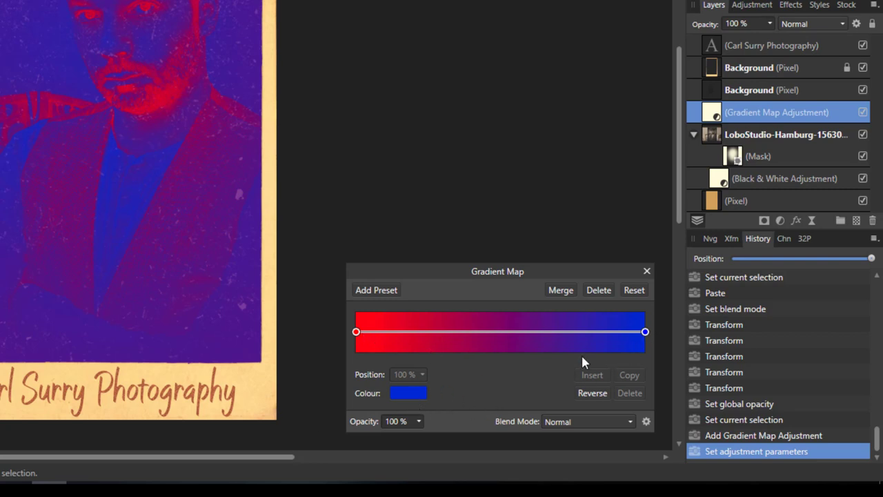
Step: Set the gradient's right end stop to the dark purple hex 3F0564
left_click(409, 393)
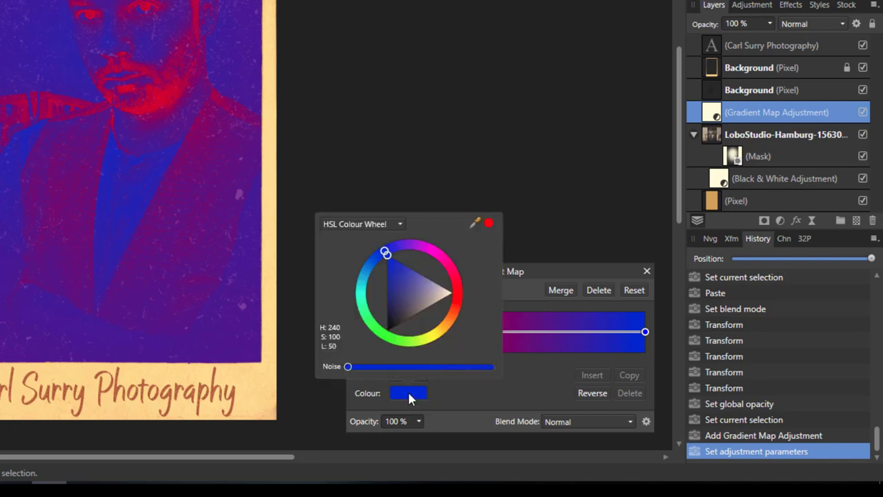
left_click(401, 224)
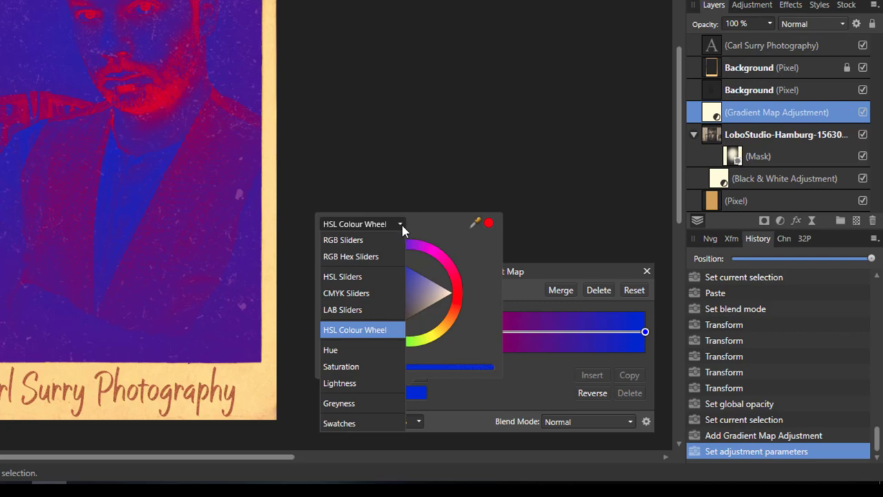
left_click(356, 256)
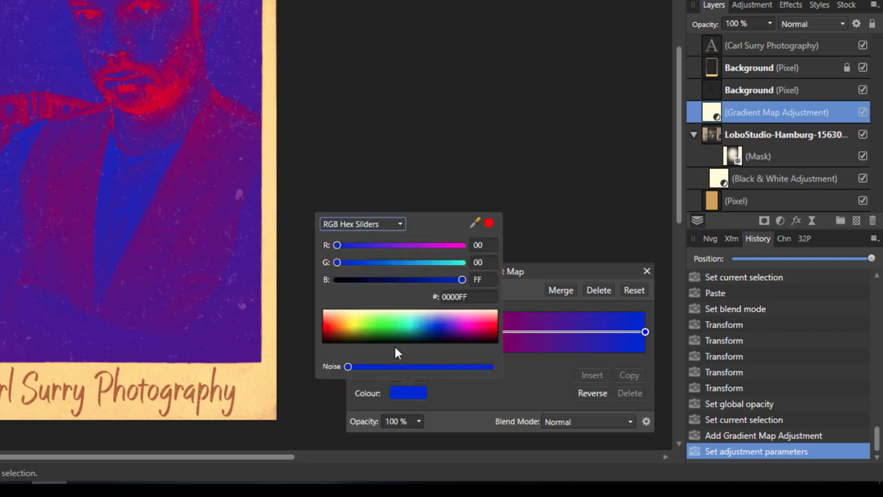
left_click(462, 295)
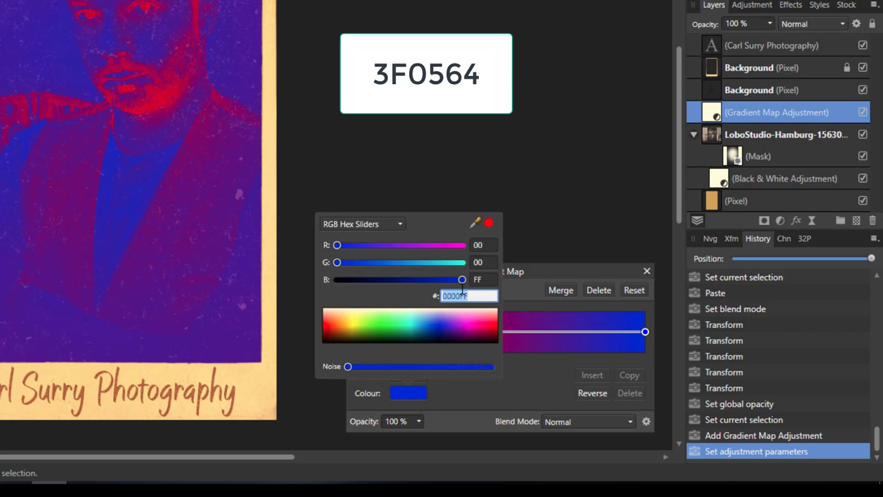
type("3f0564")
key("Return")
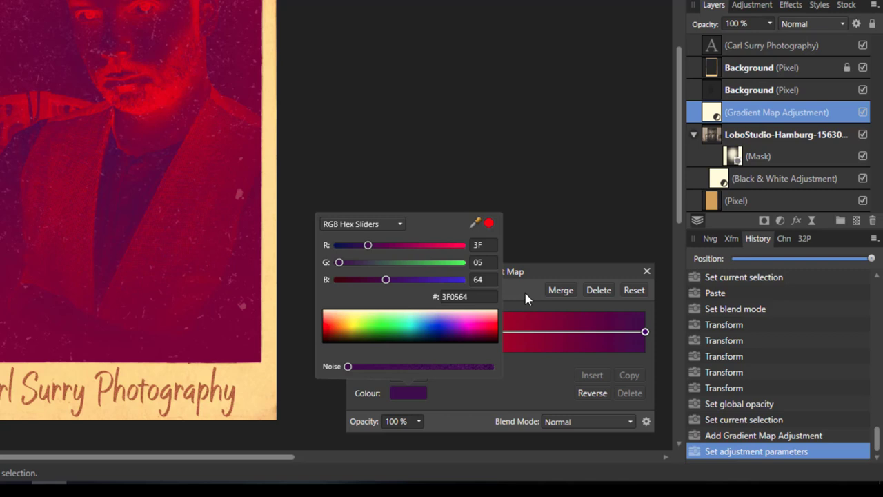
Step: Set the gradient map's left stop colour to hex 5D0505 dark red
left_click(356, 332)
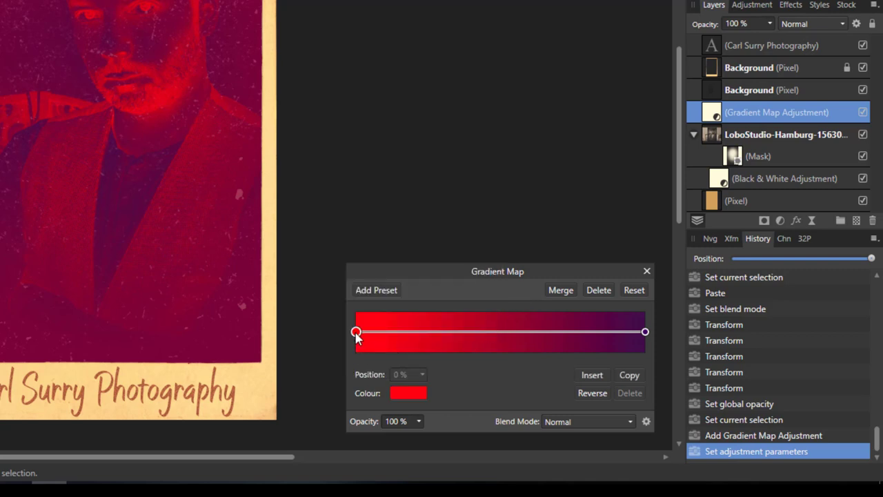
left_click(412, 395)
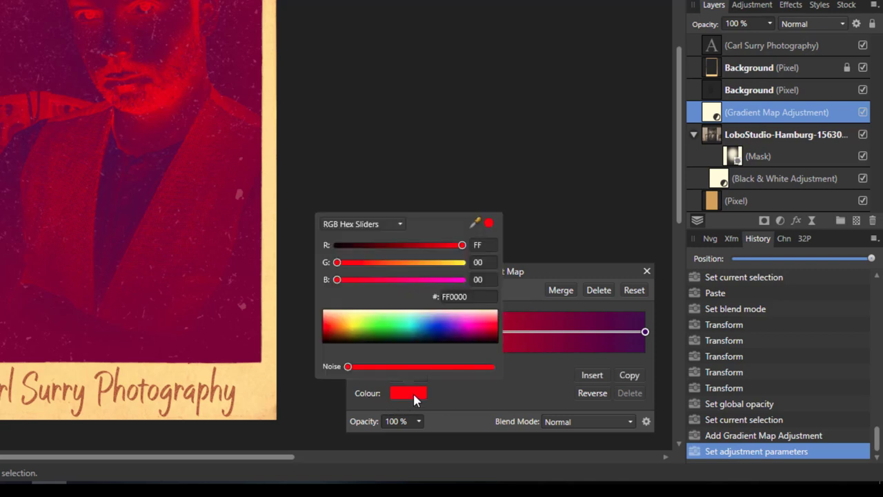
left_click(467, 297)
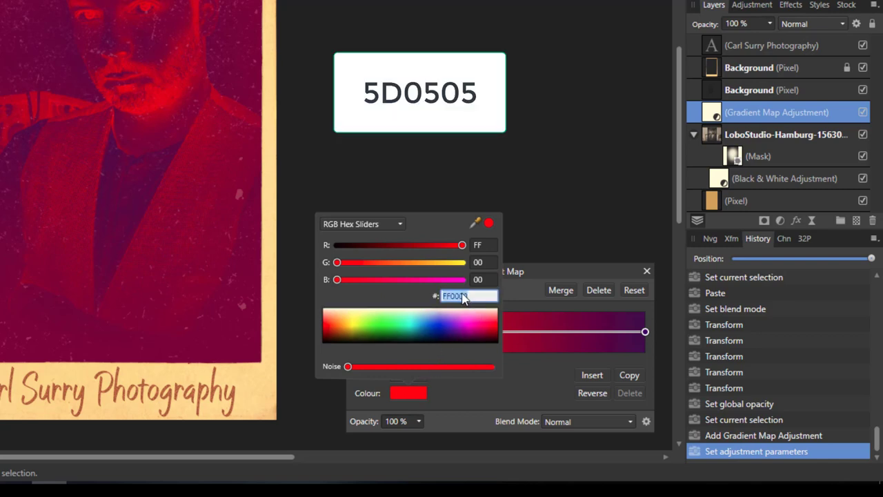
type("5d0505")
key("Return")
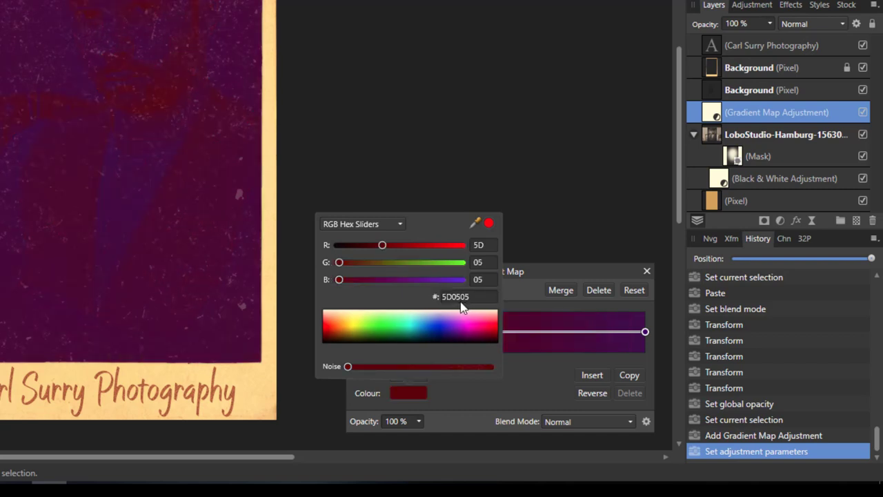
left_click(518, 280)
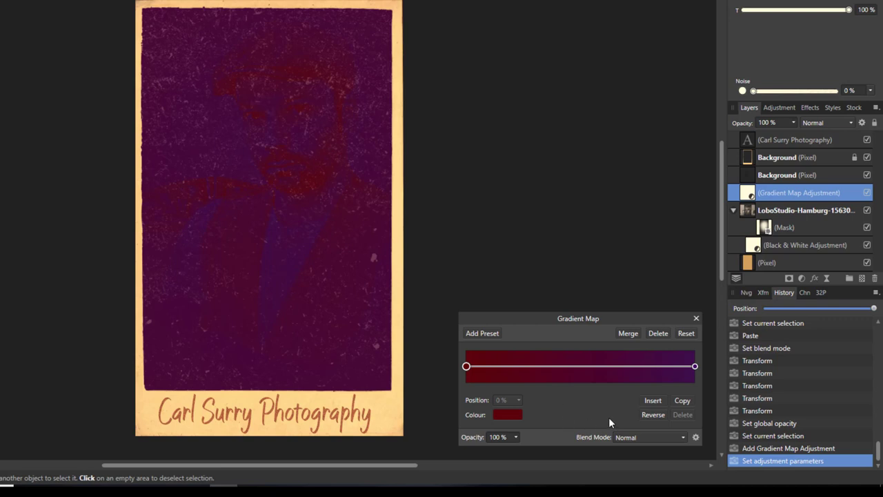
Step: Give the Gradient Map a Soft Light blend mode at 62% opacity
left_click(682, 437)
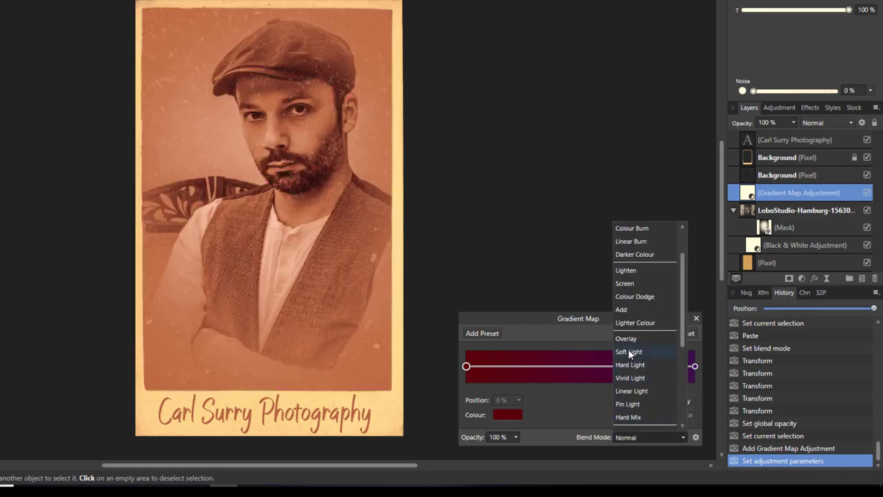
left_click(628, 351)
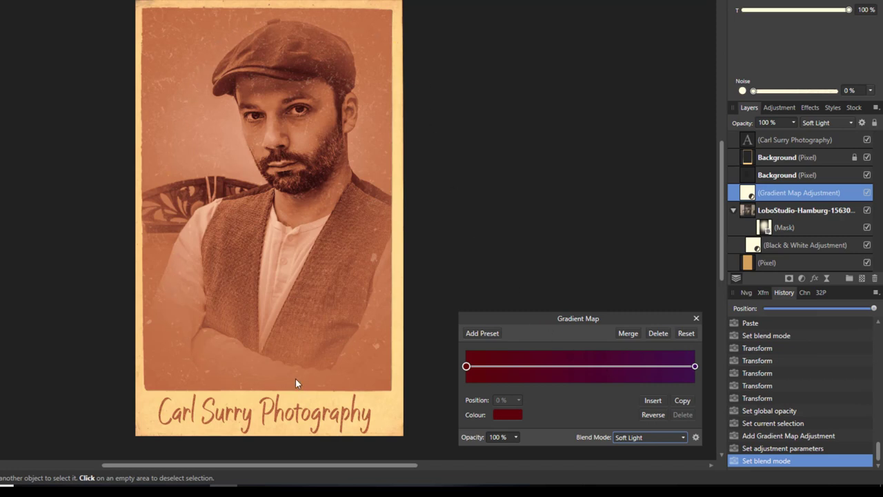
left_click(516, 437)
left_click_drag(517, 450, 488, 451)
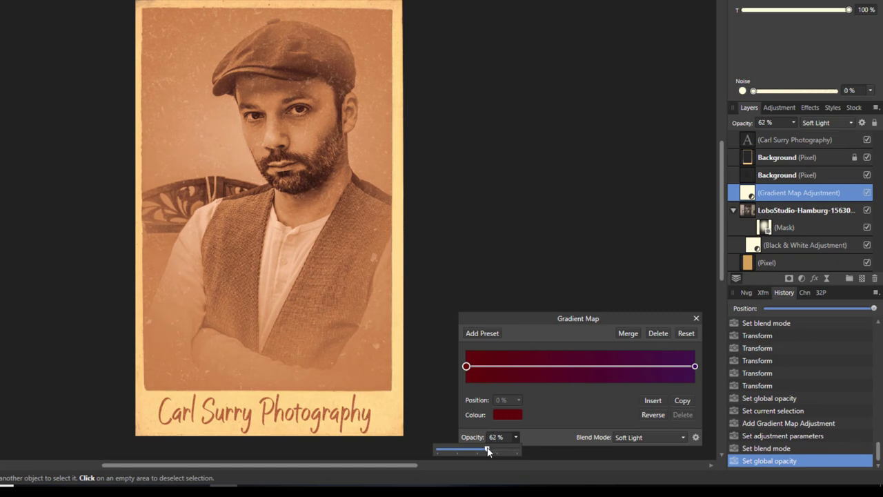
left_click(574, 407)
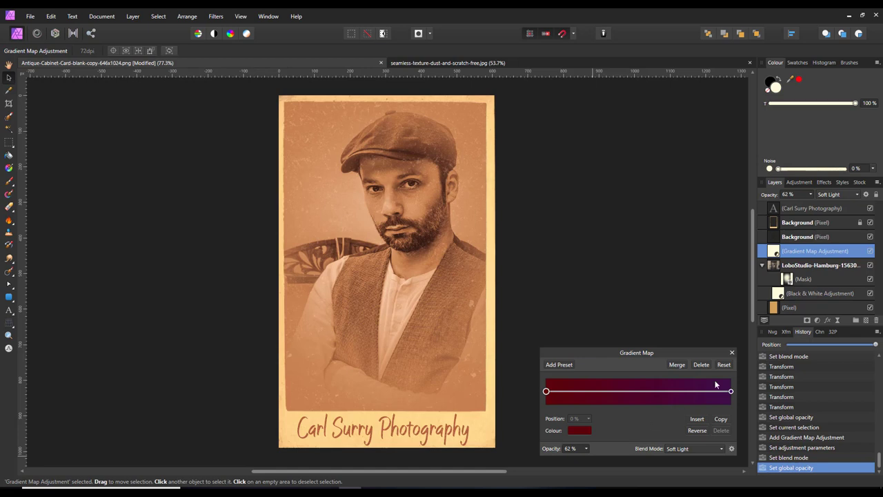
Step: Close the Gradient Map dialog to reveal the tinted cabinet card
left_click(731, 353)
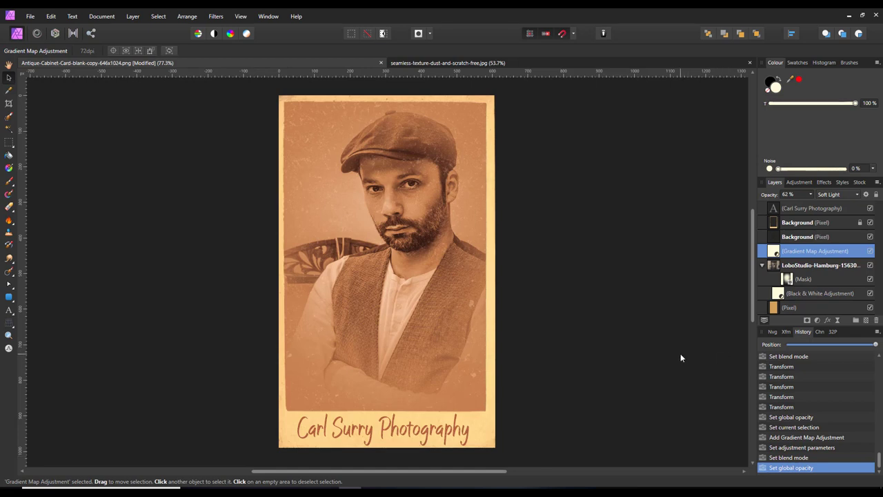